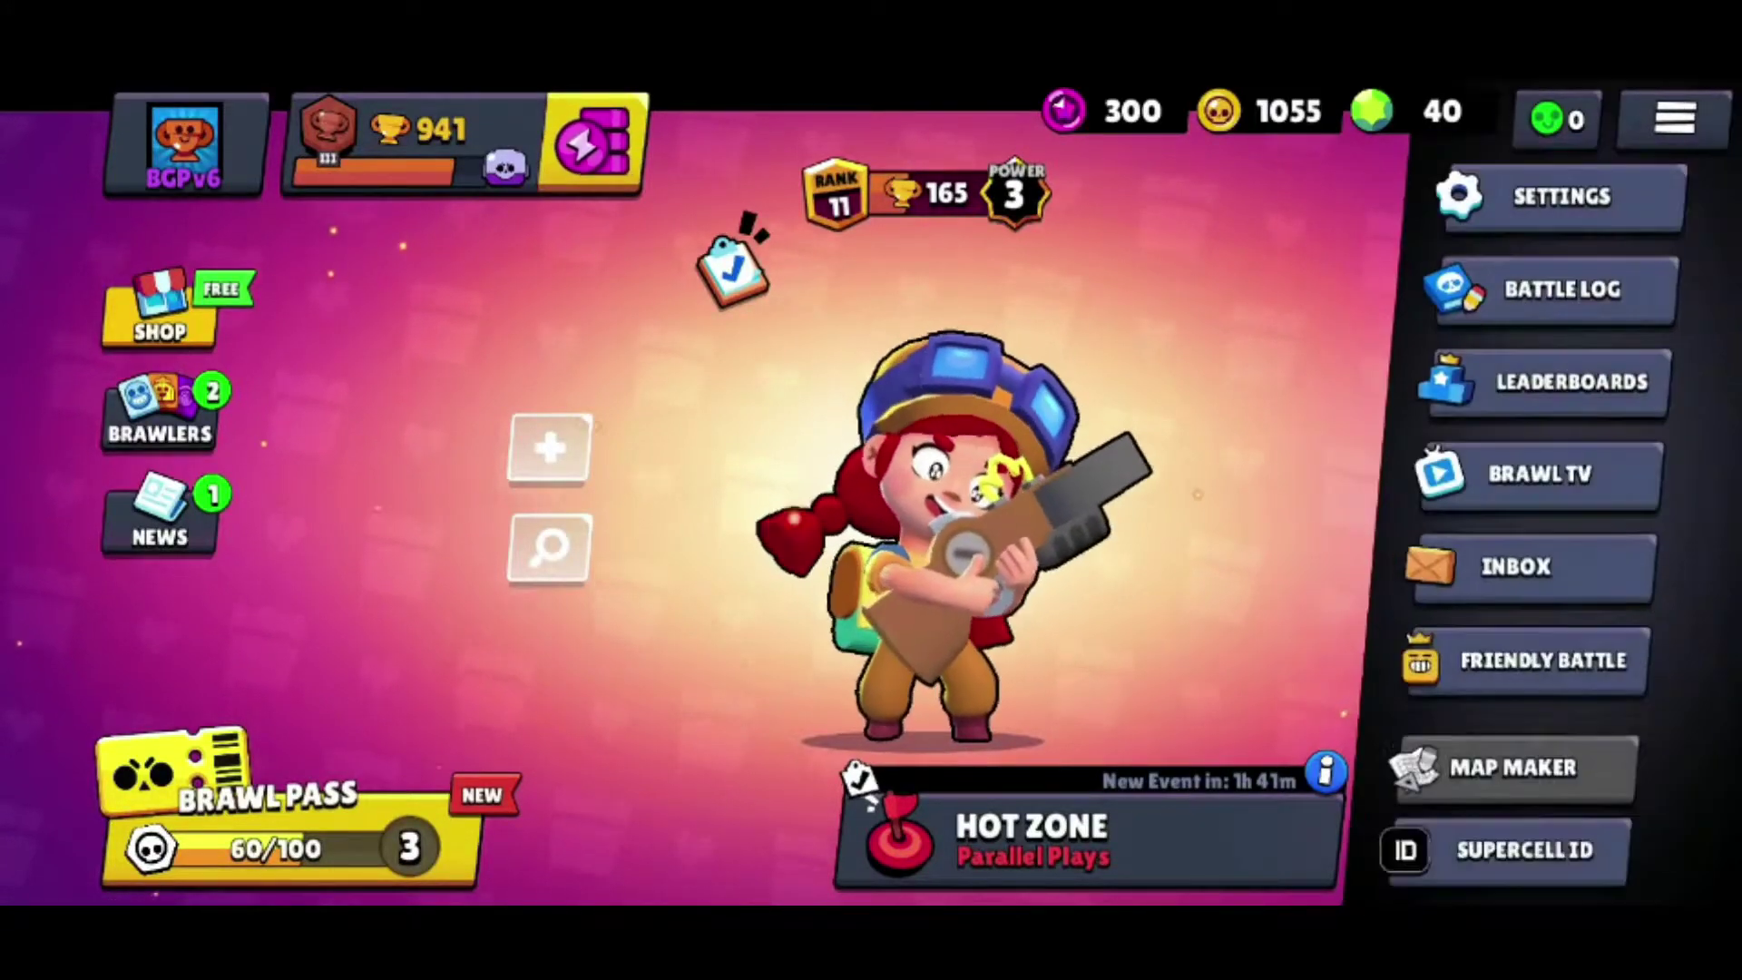
pyautogui.click(1674, 120)
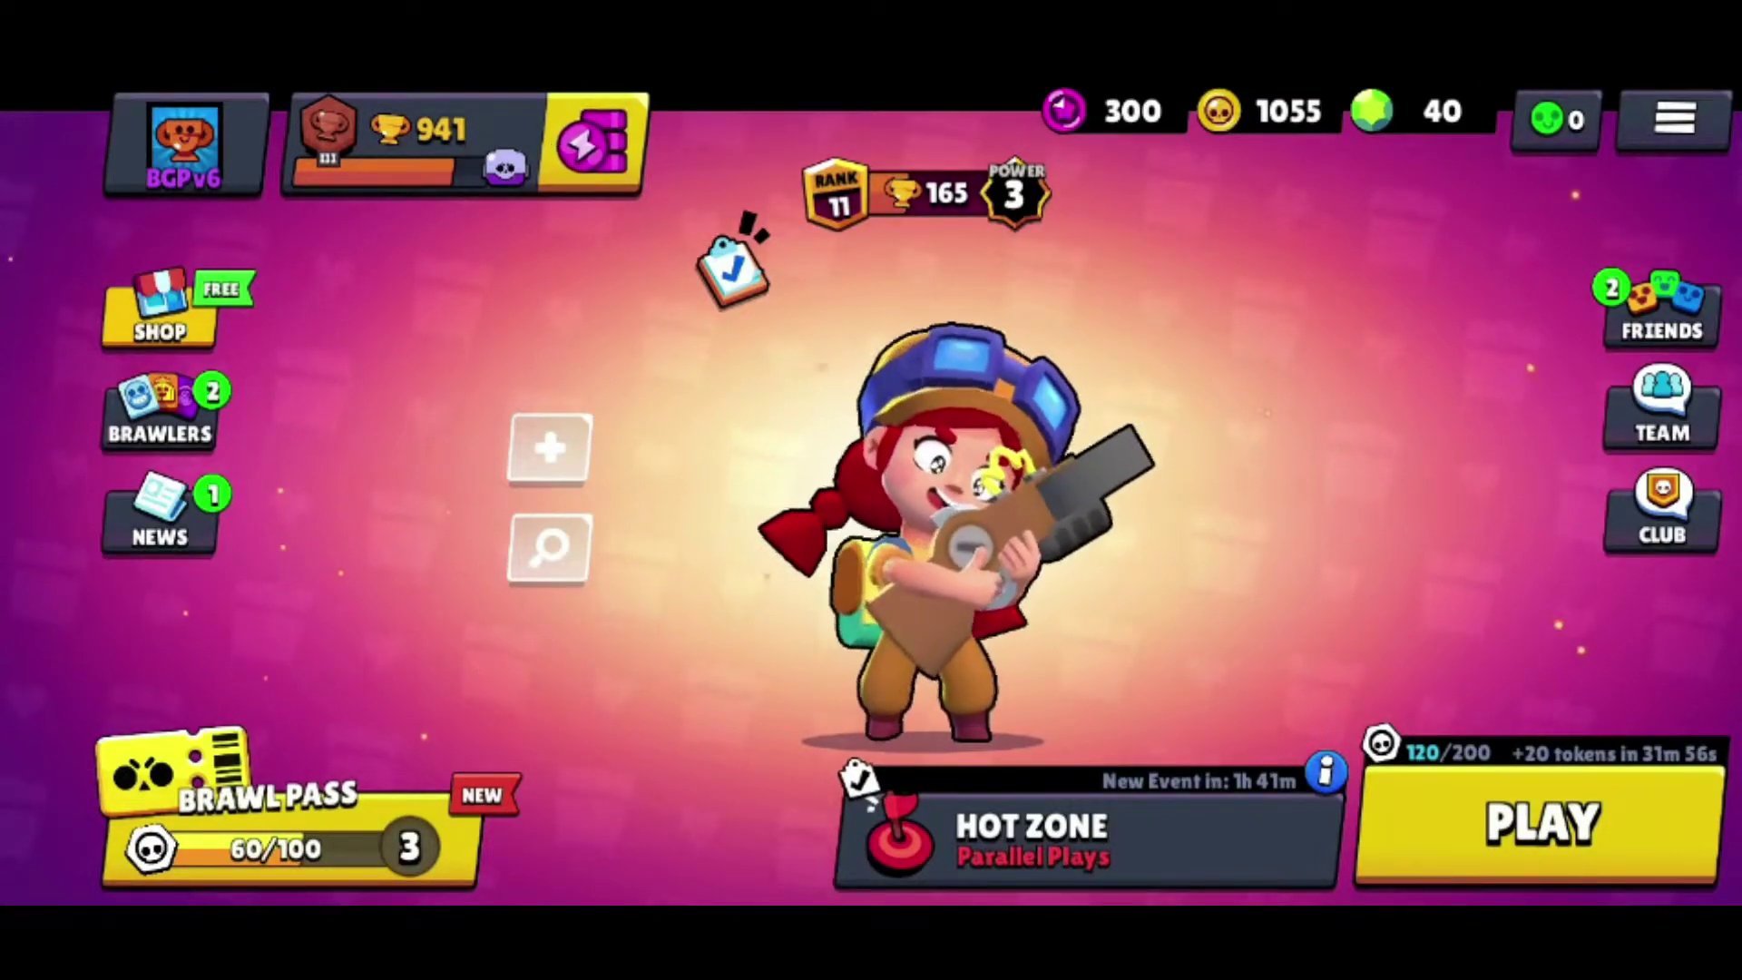
# - Select Bull as the active brawler and start matchmaking with PLAY
pyautogui.click(939, 545)
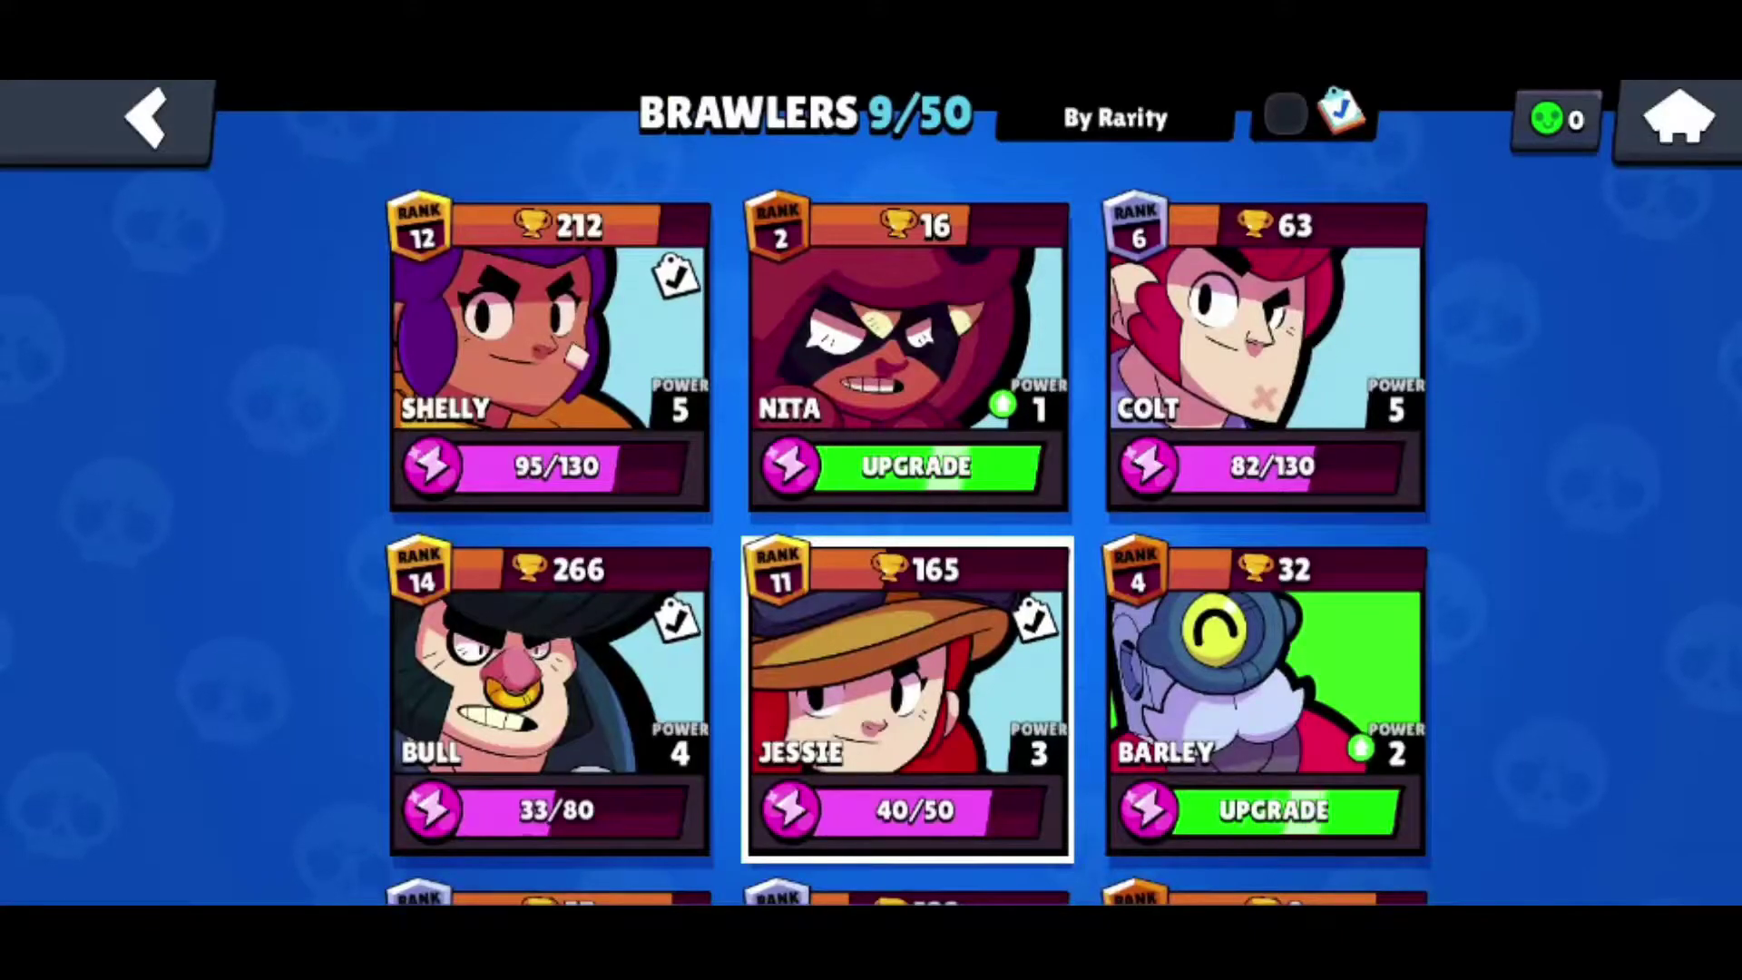
pyautogui.scroll(-3, 907, 508)
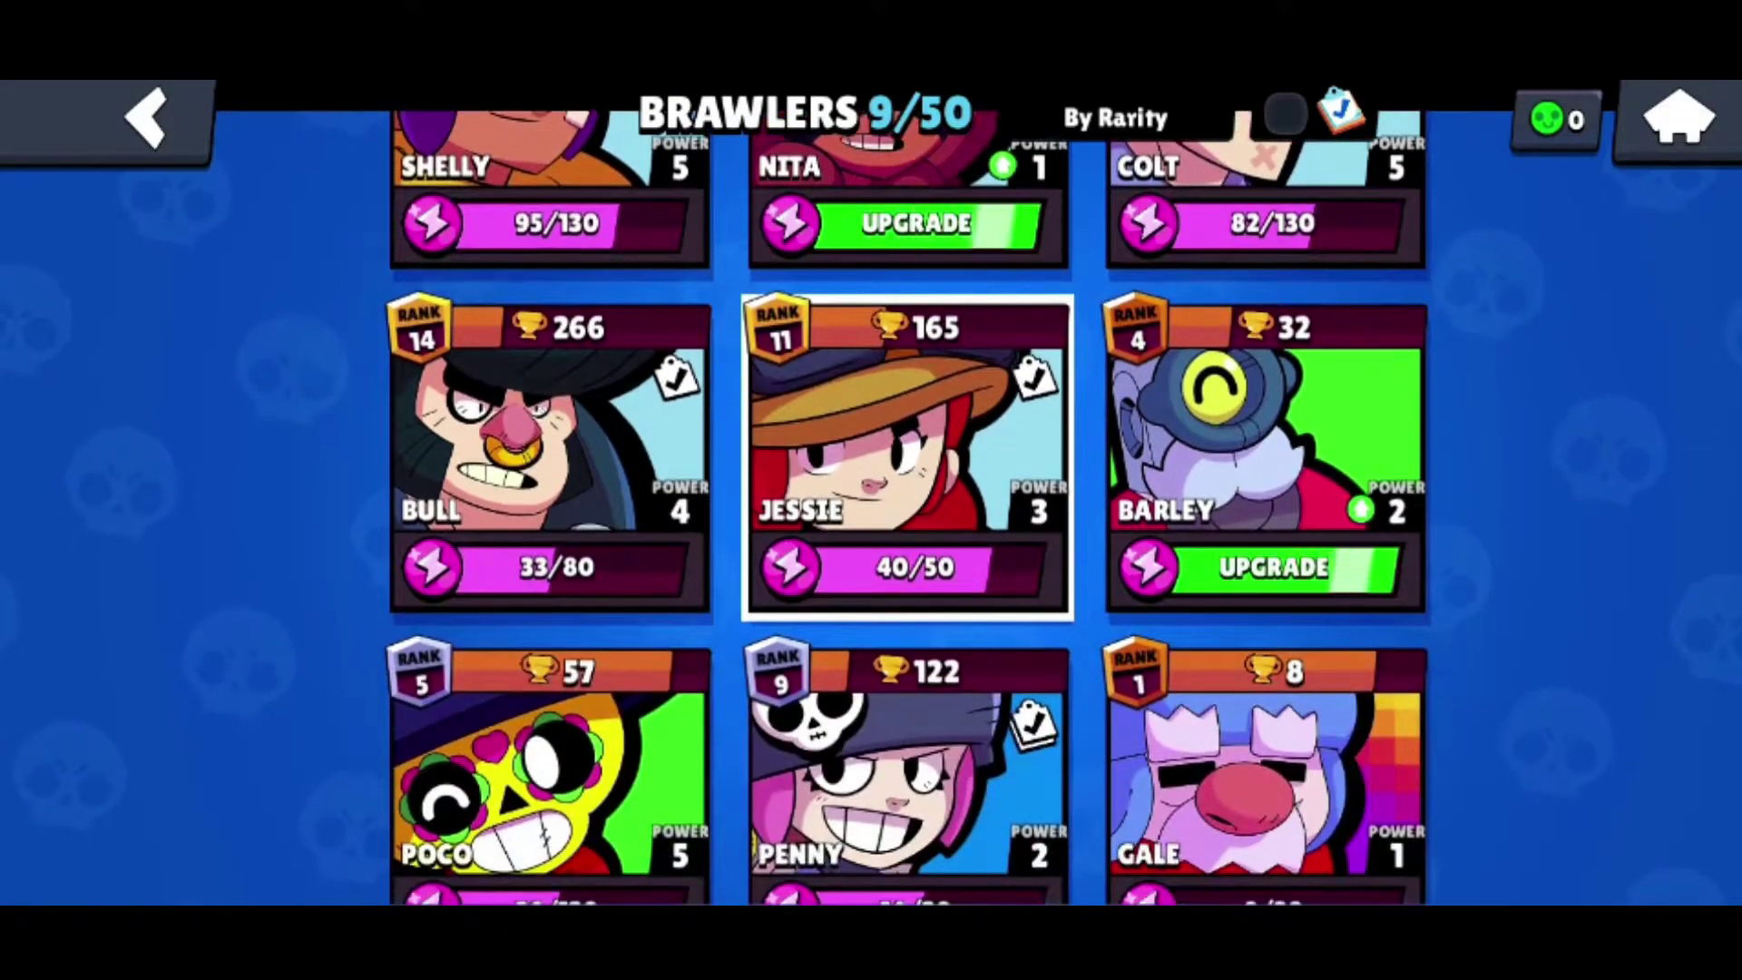
pyautogui.click(550, 450)
pyautogui.click(291, 751)
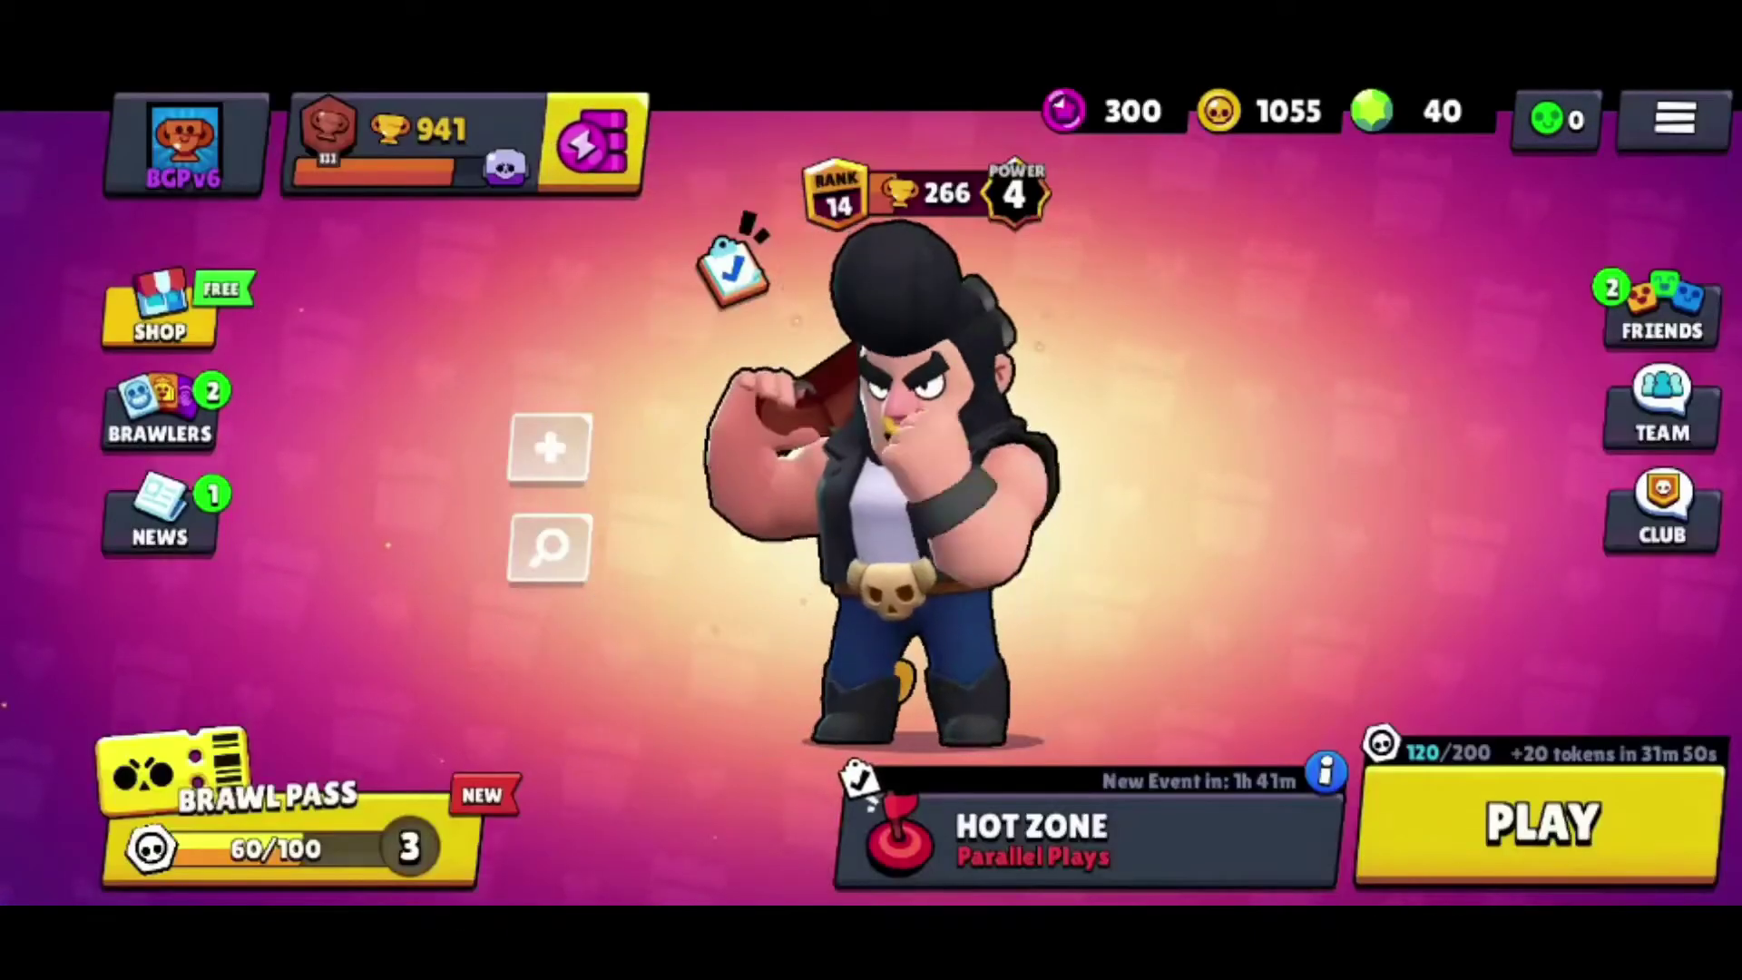
pyautogui.click(1542, 821)
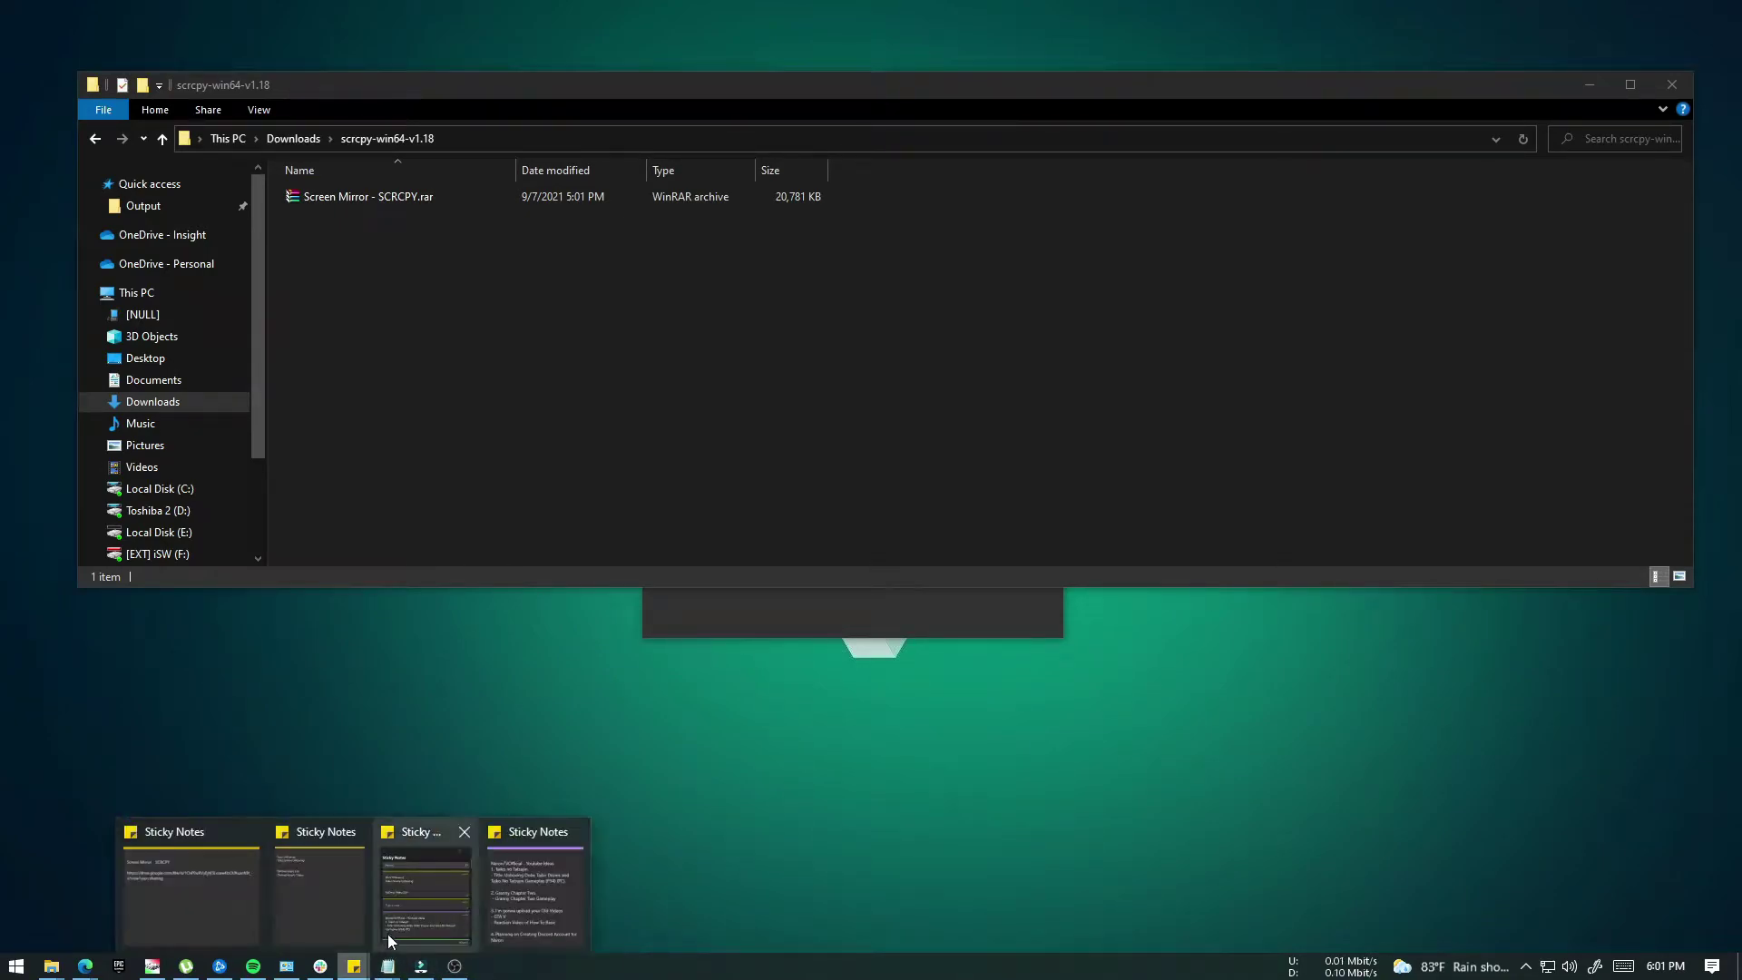
# - Bring the SCRCPY-link sticky note forward and drag it down to the bottom edge
pyautogui.click(173, 897)
pyautogui.moveTo(808, 346); pyautogui.dragTo(753, 929)
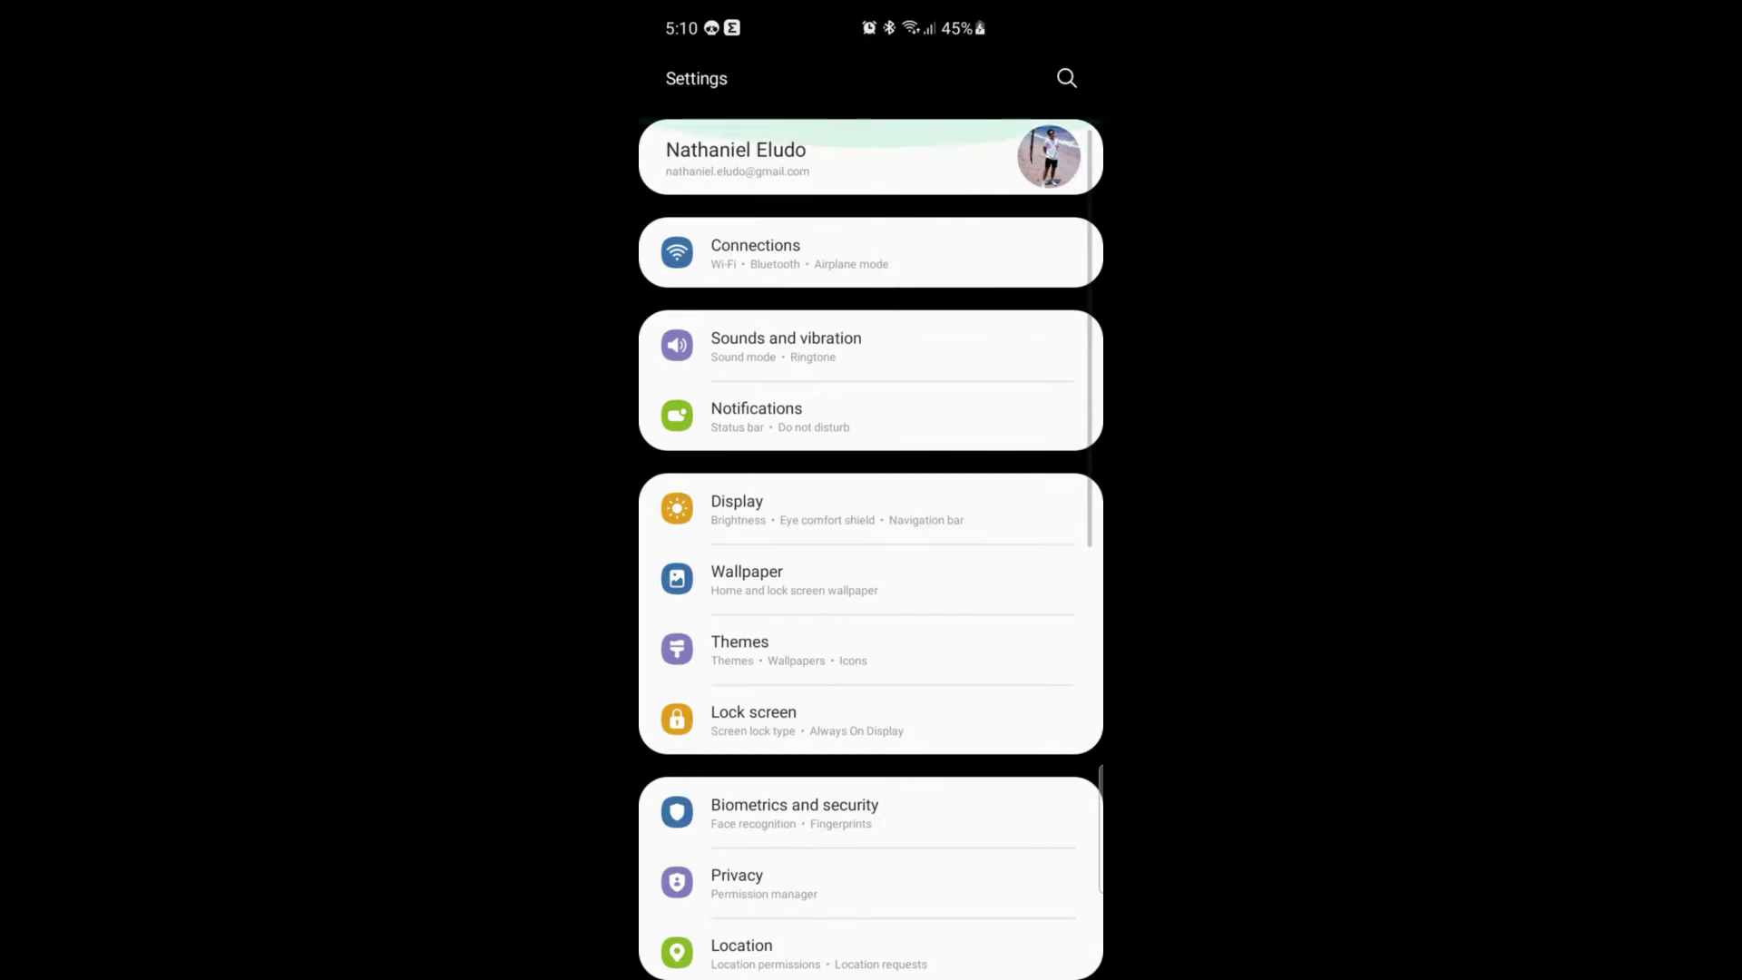
pyautogui.scroll(-1, 871, 613)
pyautogui.scroll(-5, 872, 612)
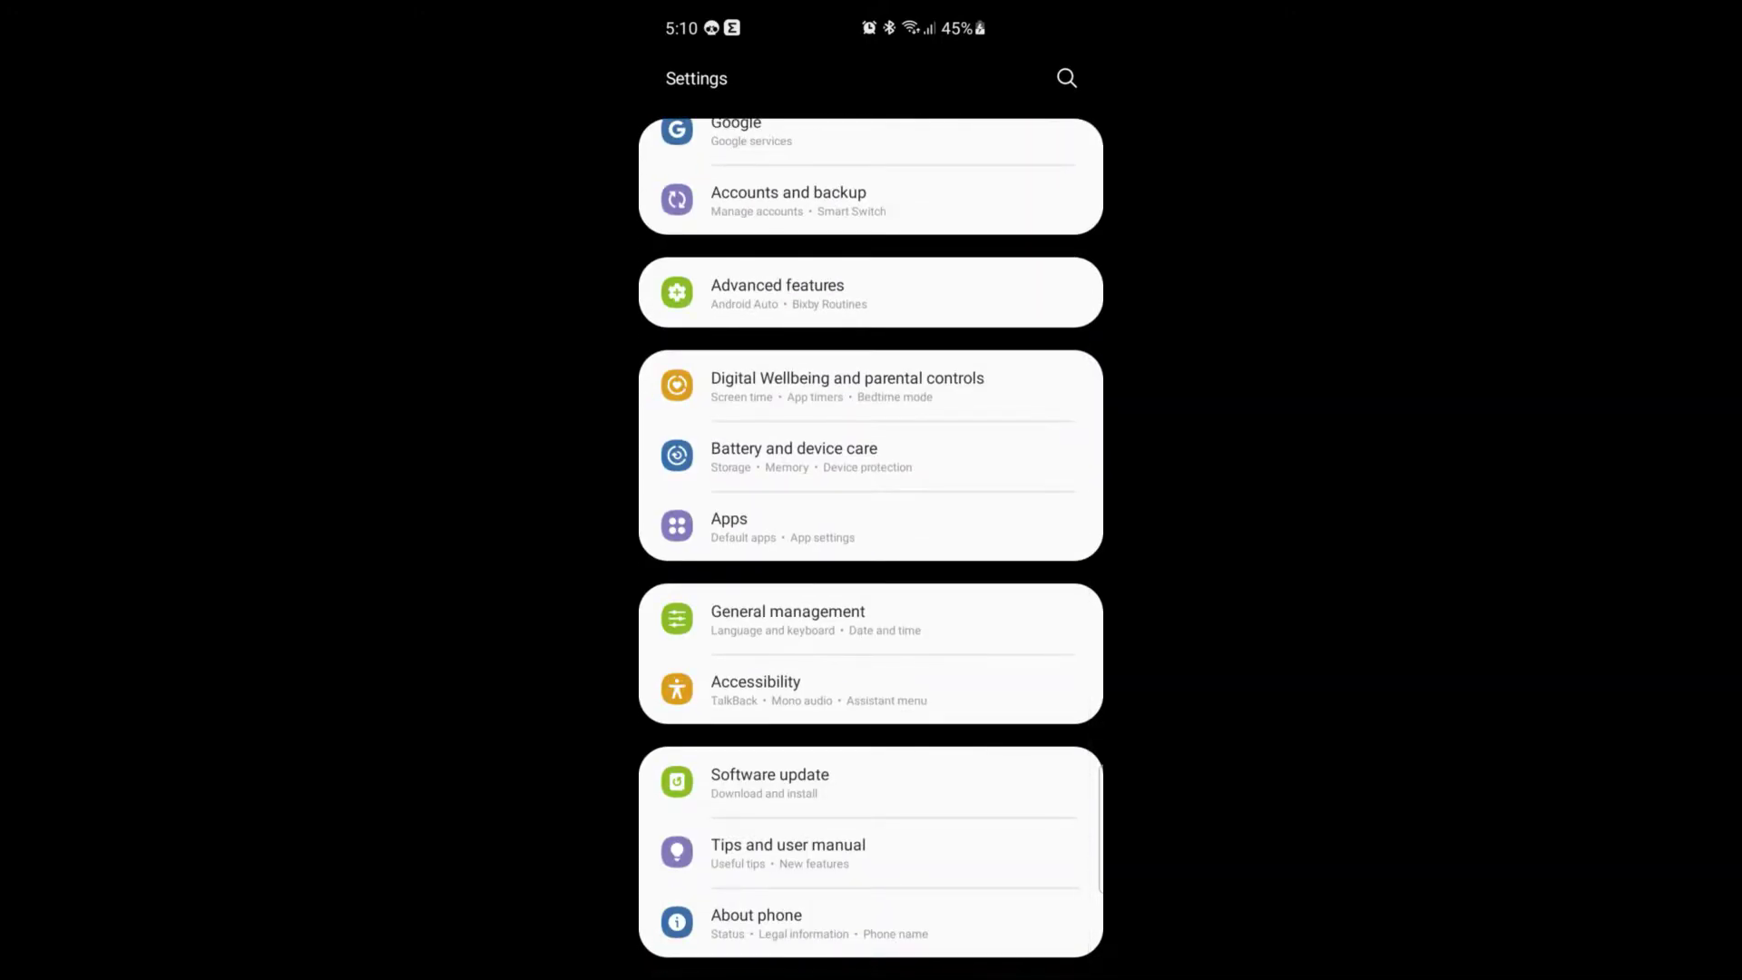
# - Unlock developer mode by tapping Build number under About phone > Software information
pyautogui.click(790, 917)
pyautogui.scroll(-1, 870, 544)
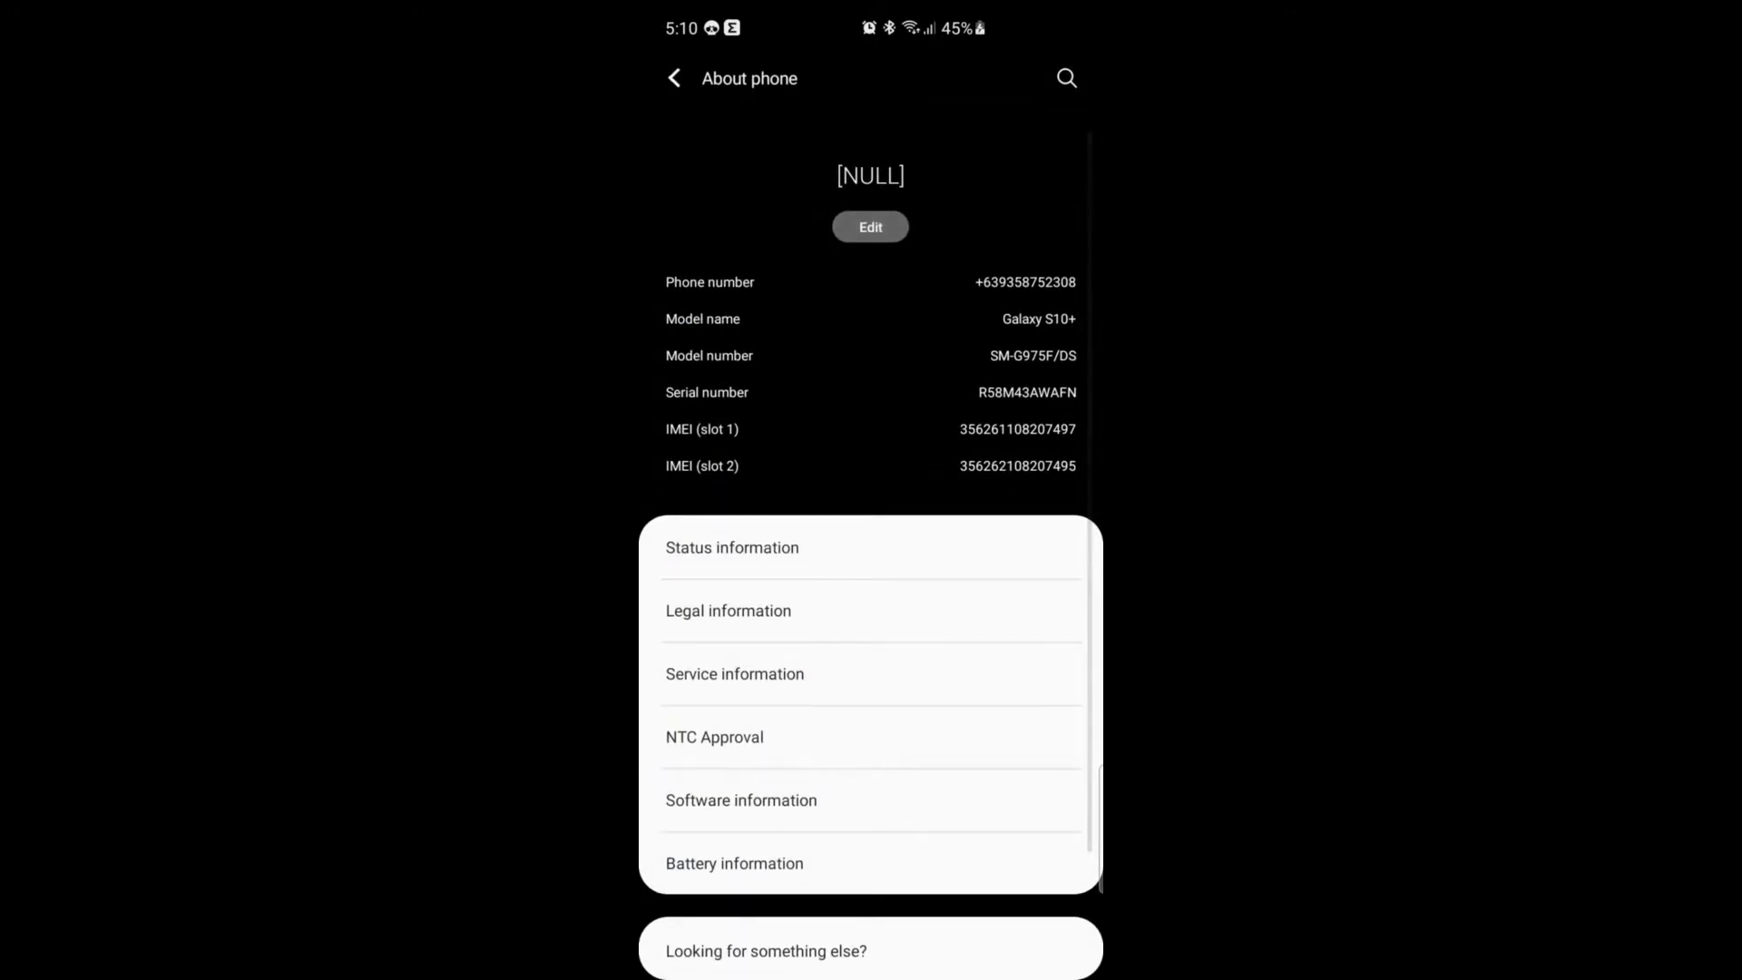
pyautogui.click(740, 802)
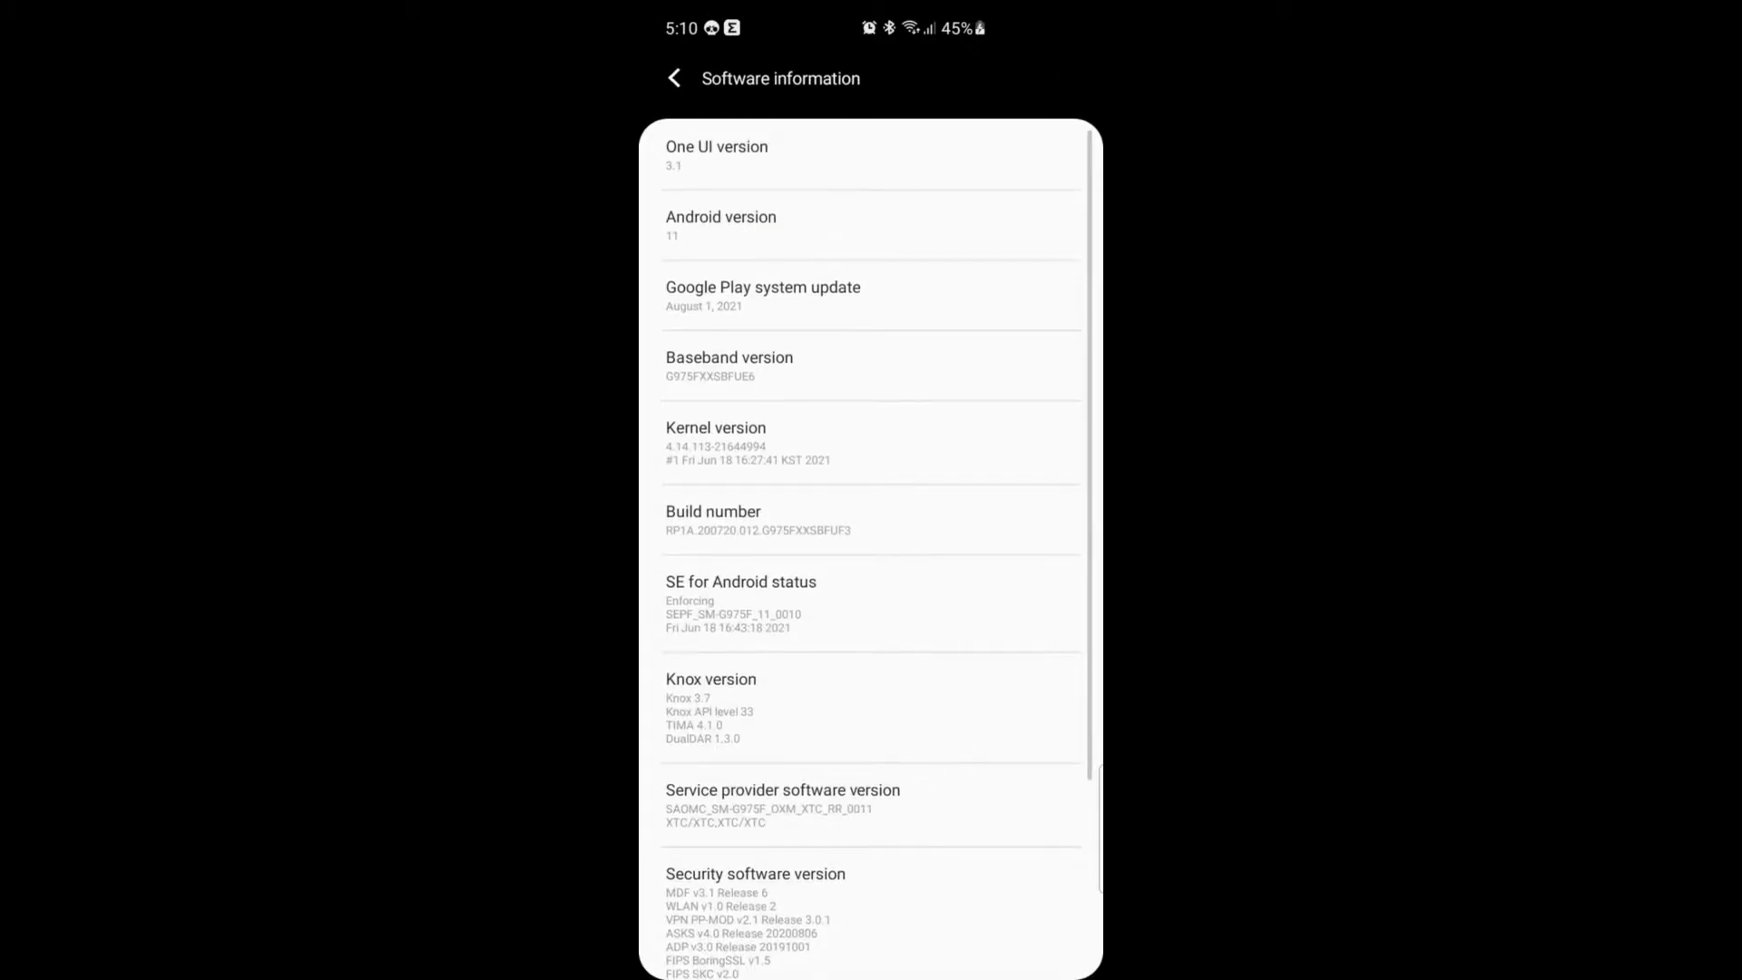
pyautogui.click(871, 519)
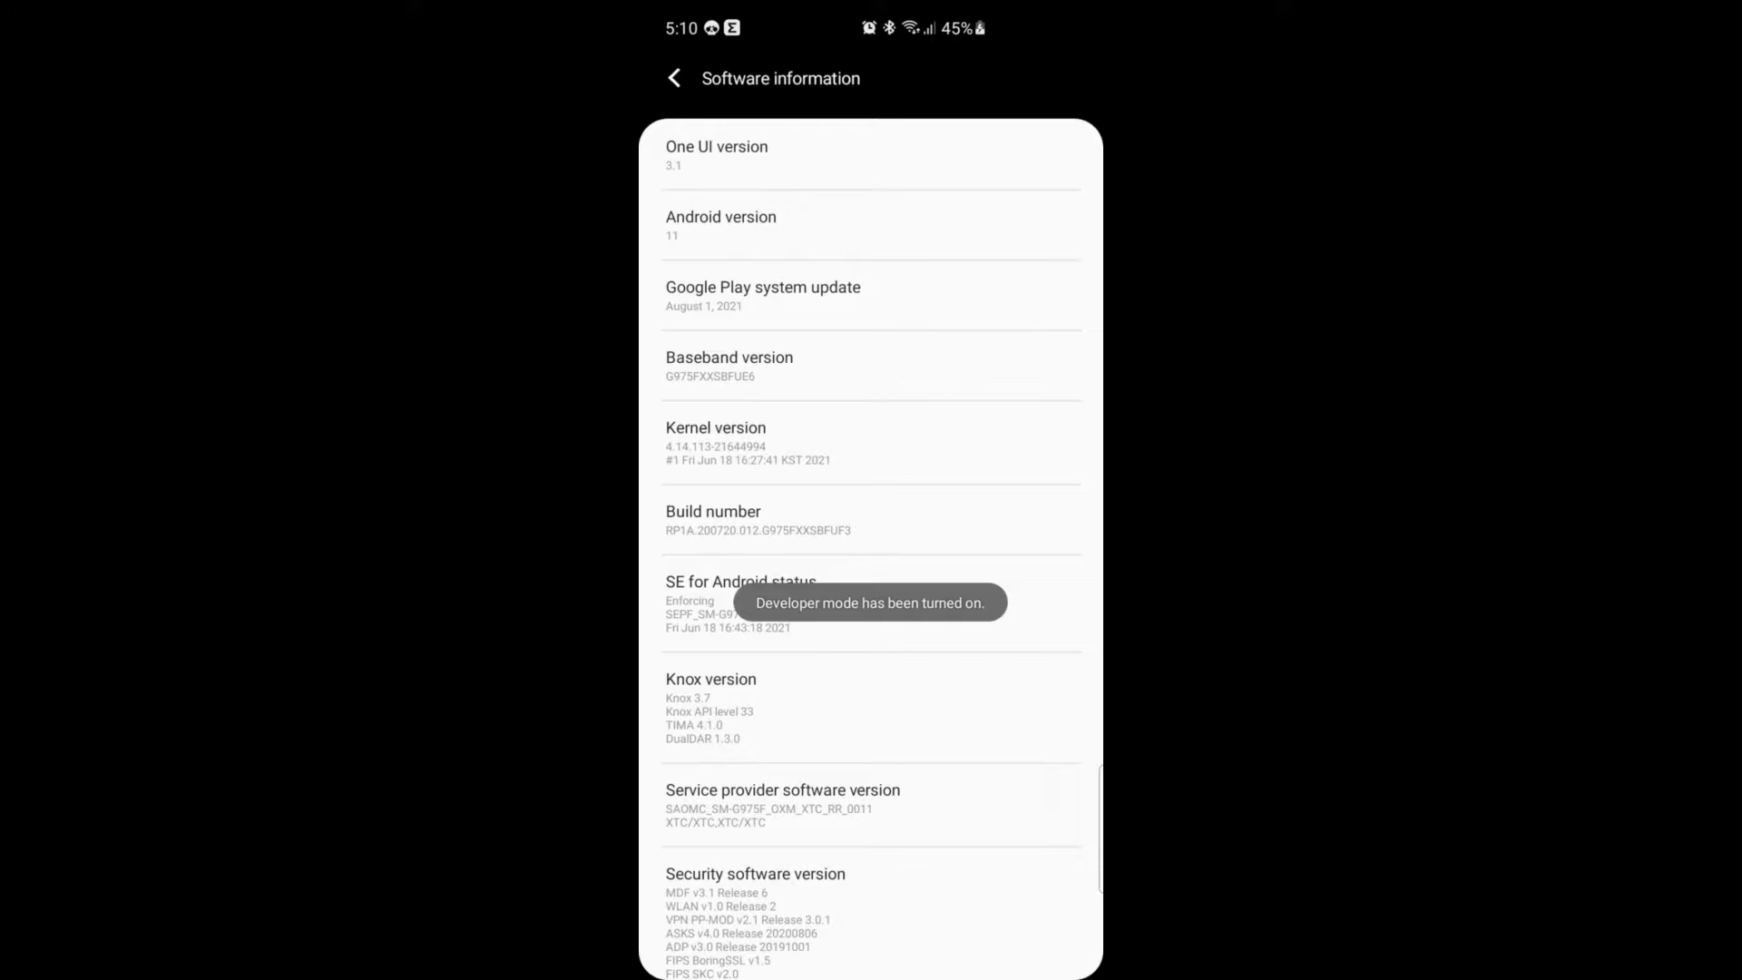
# - Enable USB debugging in Developer options and confirm the allow prompt with OK
pyautogui.click(674, 78)
pyautogui.click(674, 78)
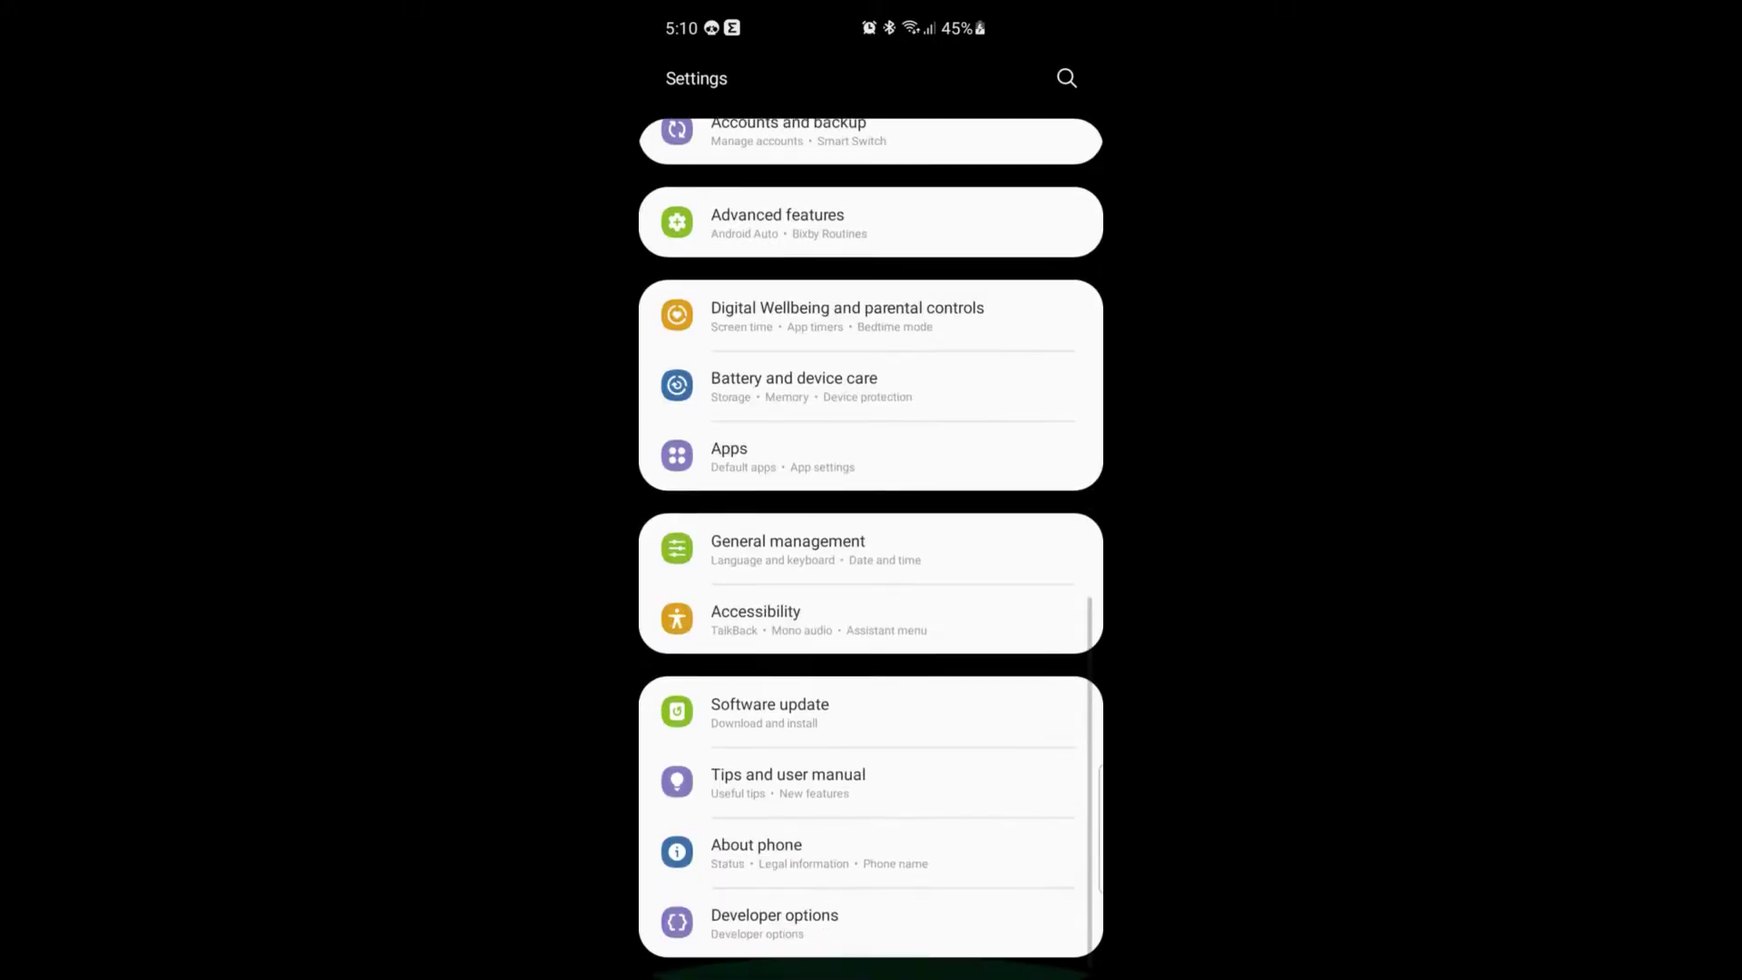
pyautogui.click(774, 922)
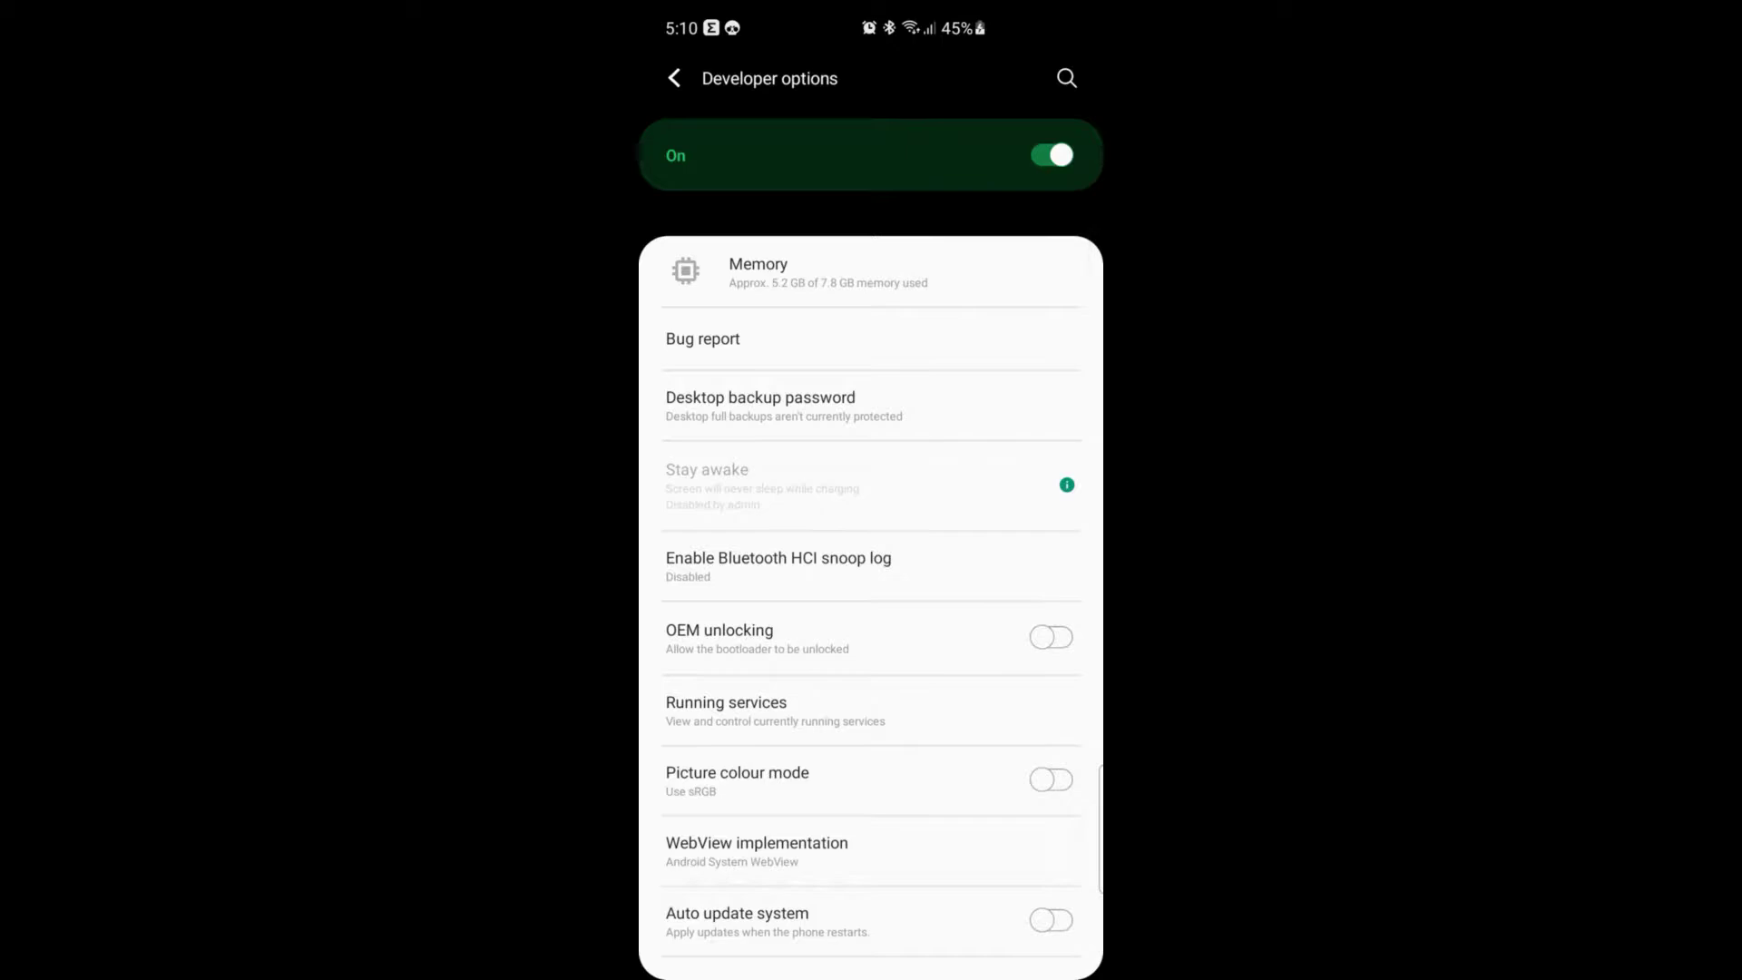
pyautogui.scroll(-1, 871, 586)
pyautogui.scroll(-1, 872, 585)
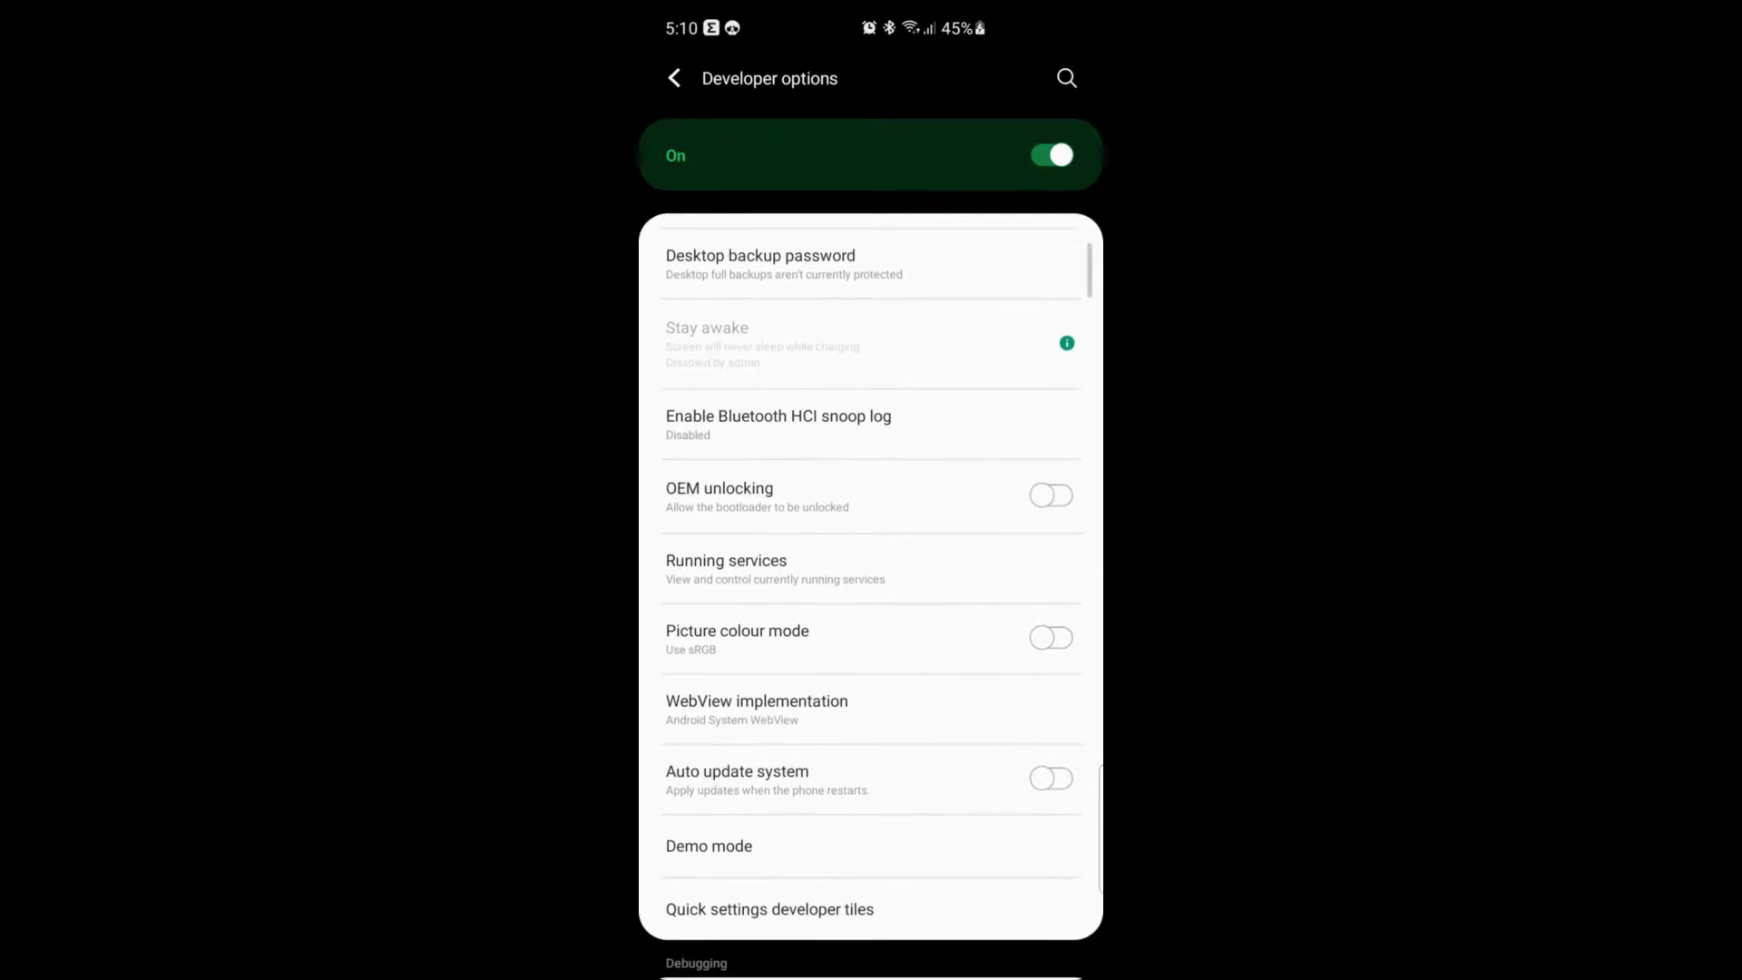
pyautogui.scroll(-2, 871, 585)
pyautogui.scroll(-2, 871, 585)
pyautogui.scroll(-1, 870, 586)
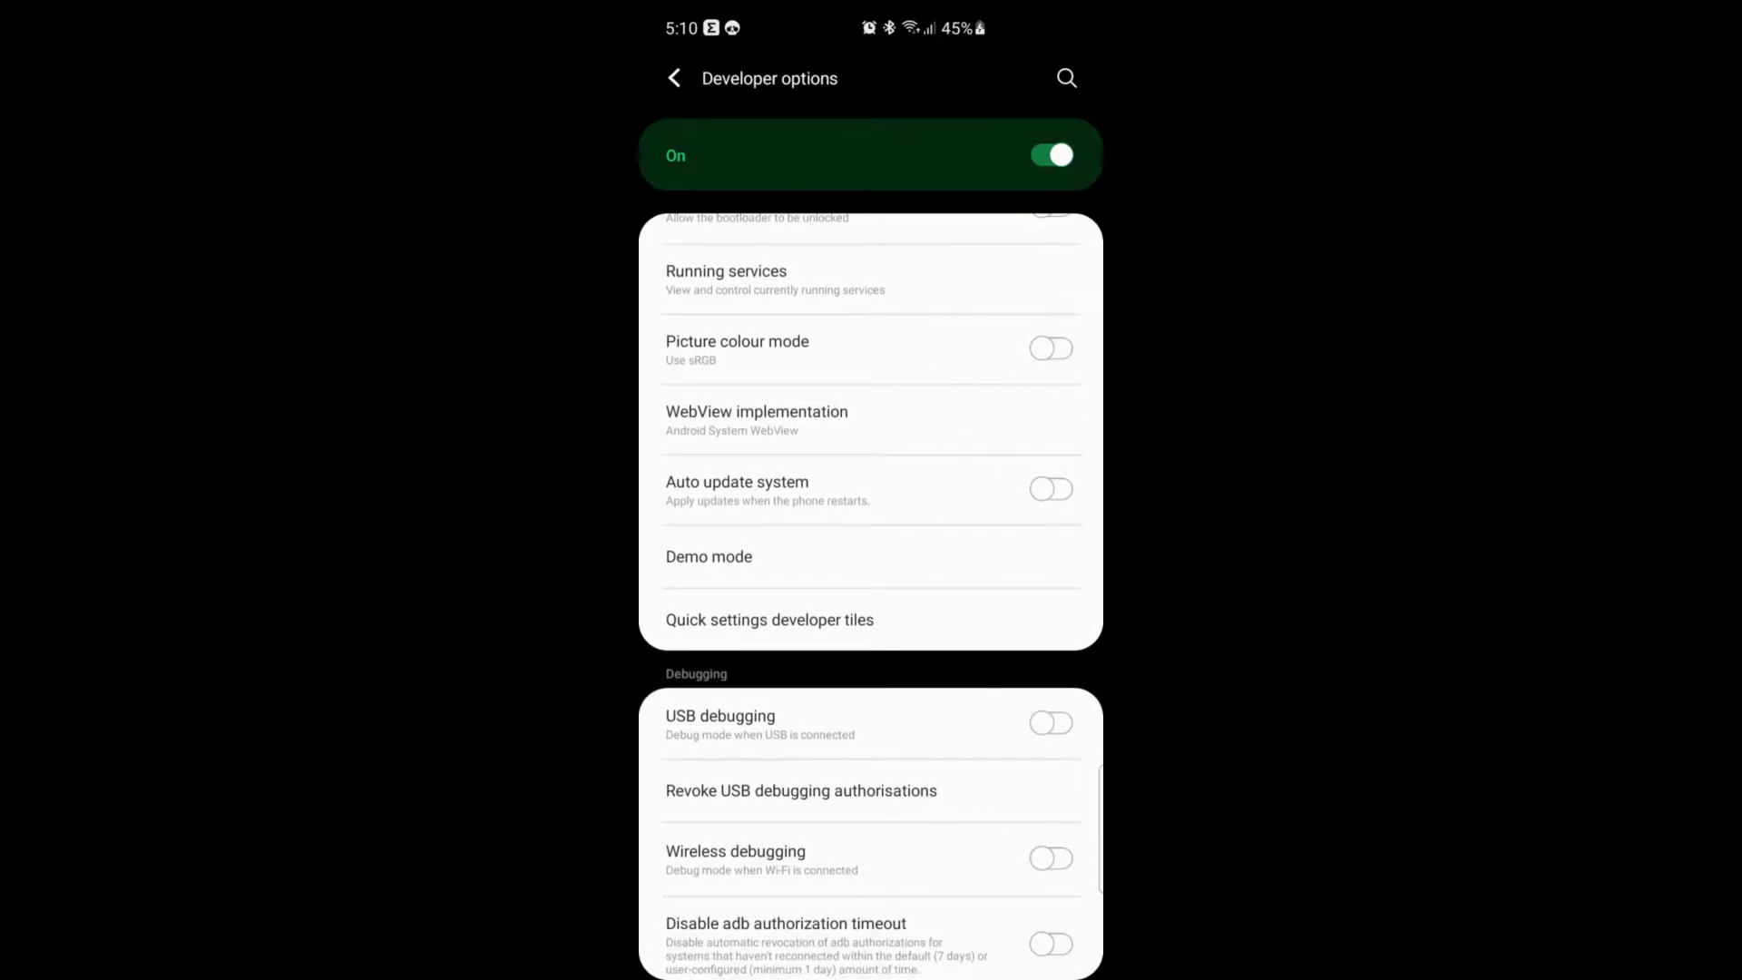
pyautogui.click(1051, 722)
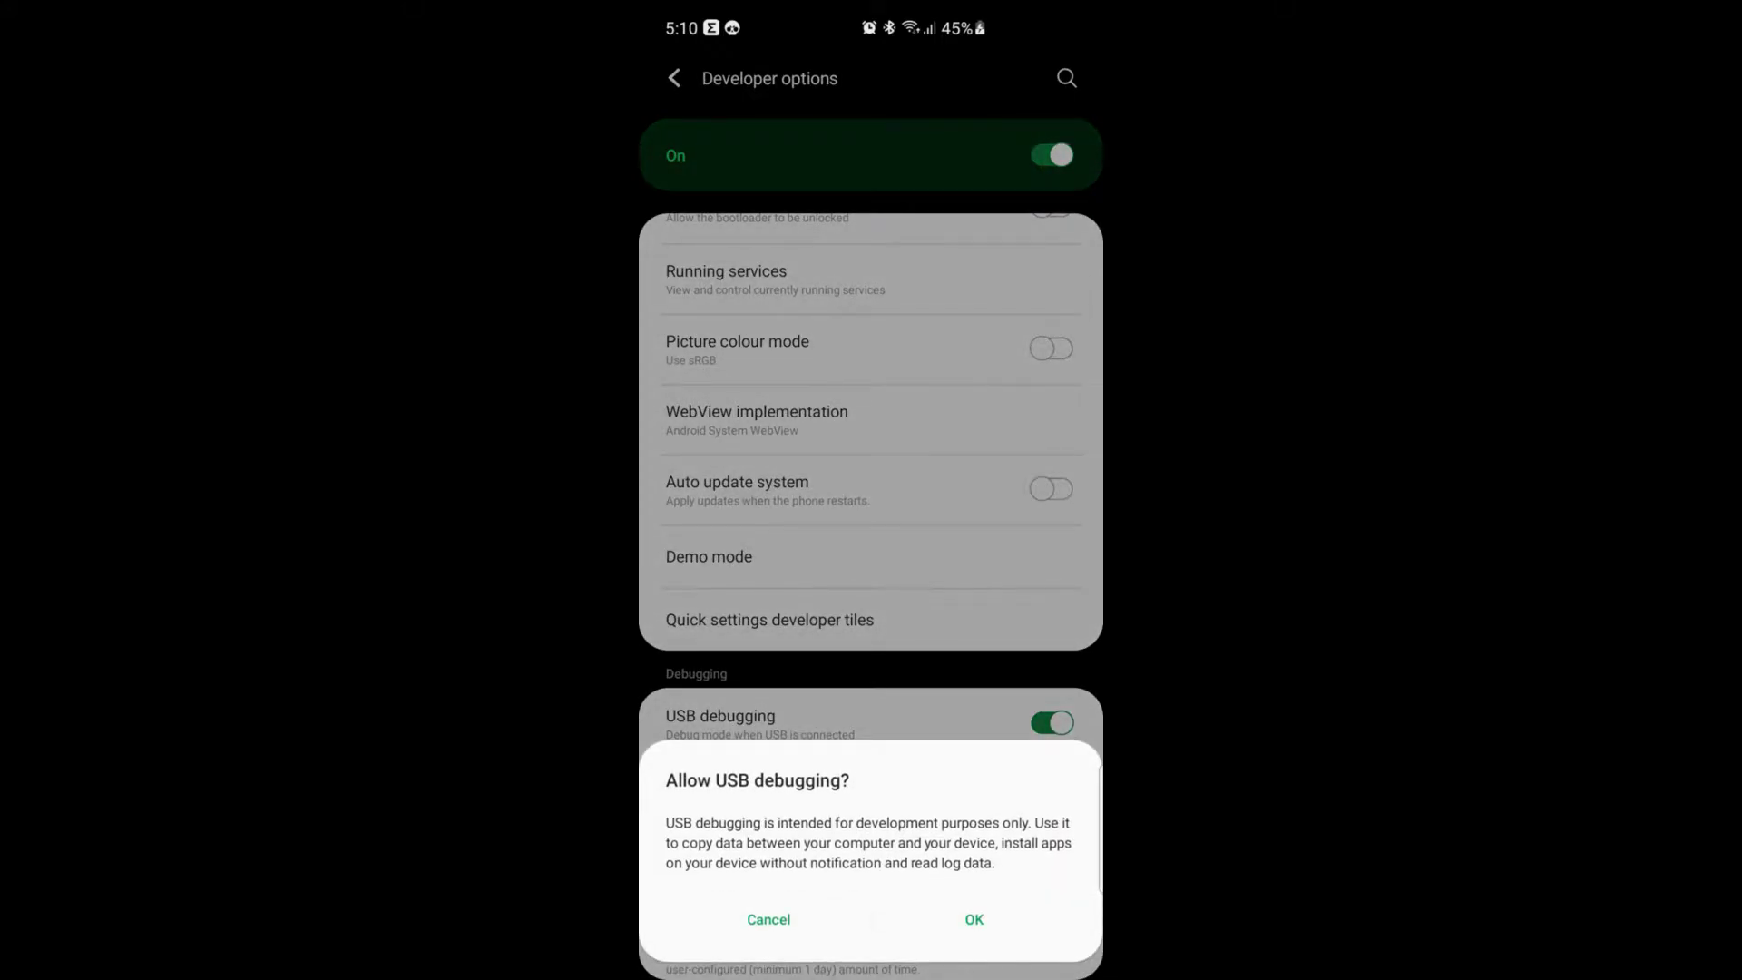
pyautogui.click(974, 919)
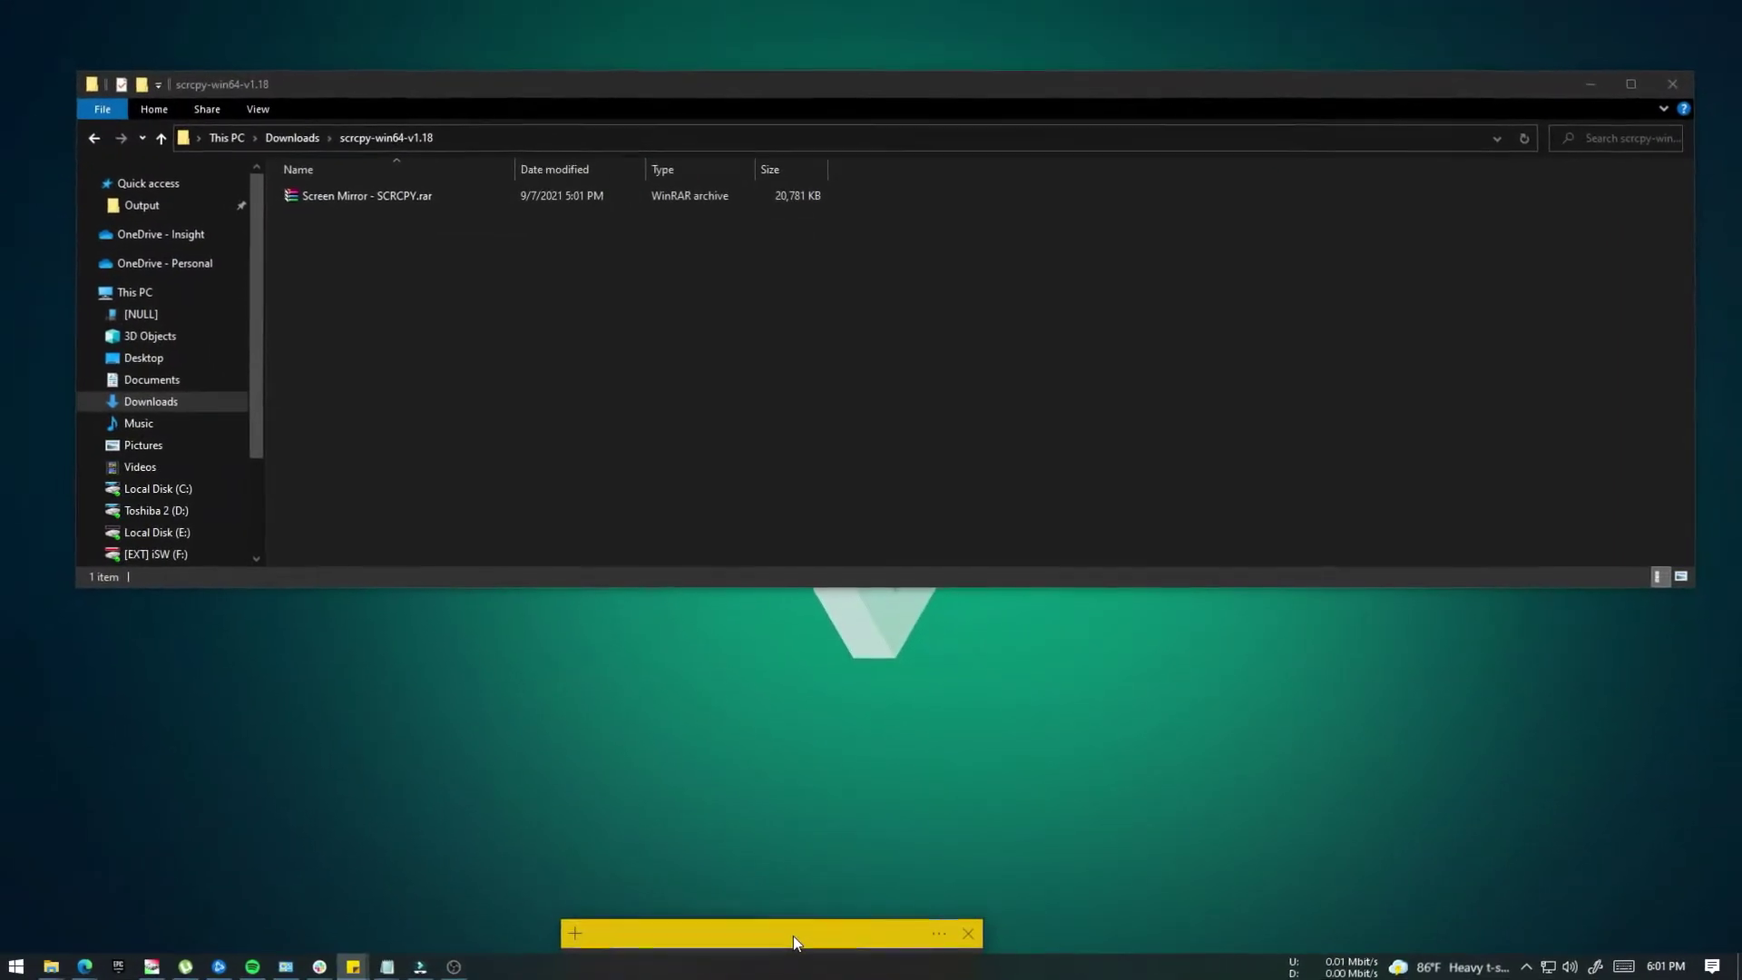
# - Select the Google Drive link on the sticky note and open its file page in Chrome
pyautogui.moveTo(794, 936); pyautogui.dragTo(831, 428)
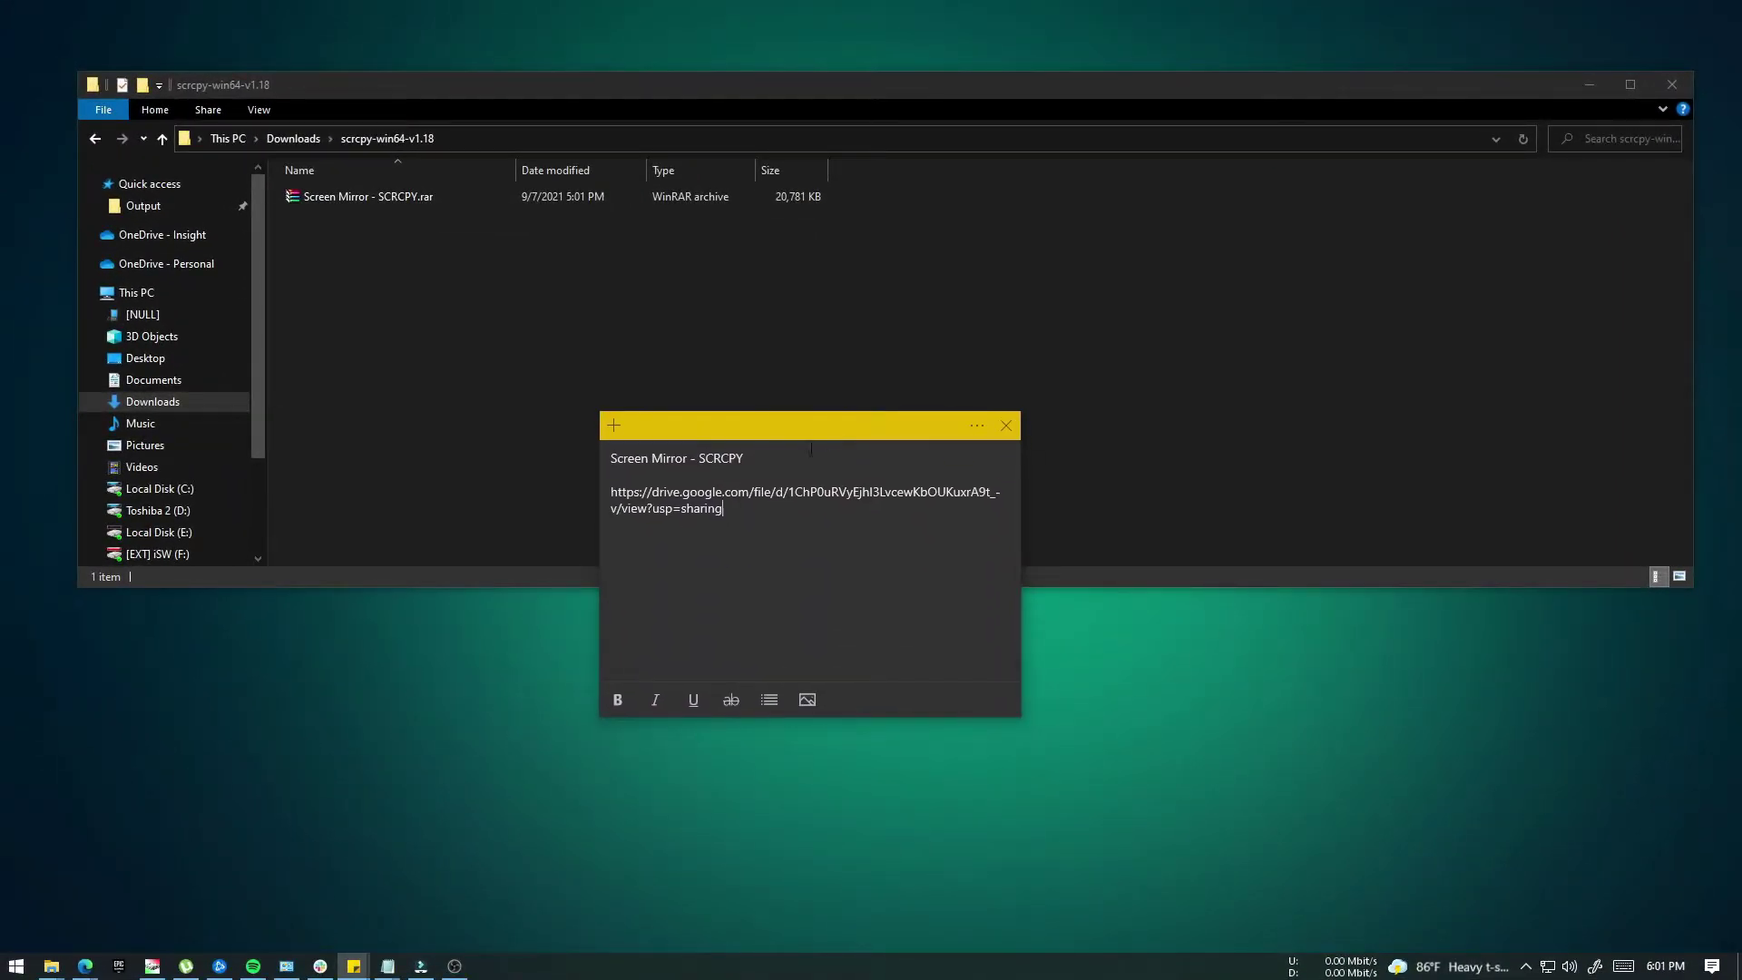
pyautogui.moveTo(770, 513); pyautogui.dragTo(638, 476)
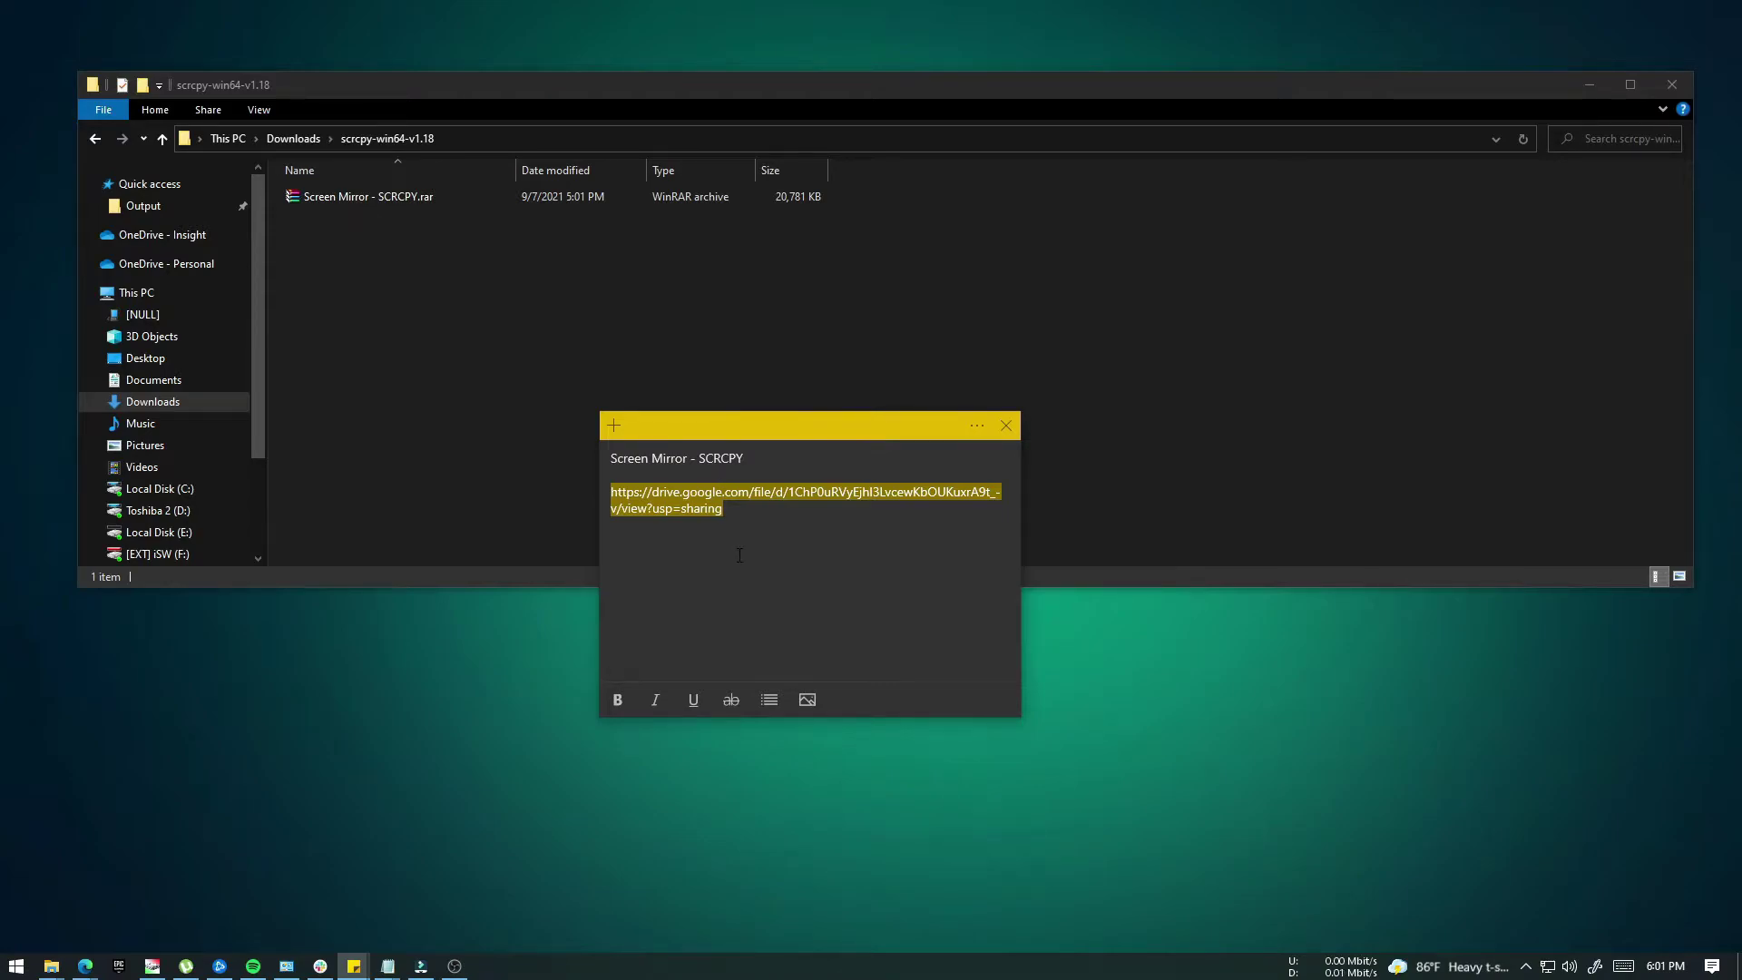
pyautogui.click(802, 520)
pyautogui.tripleClick(738, 511)
pyautogui.click(84, 963)
pyautogui.click(276, 919)
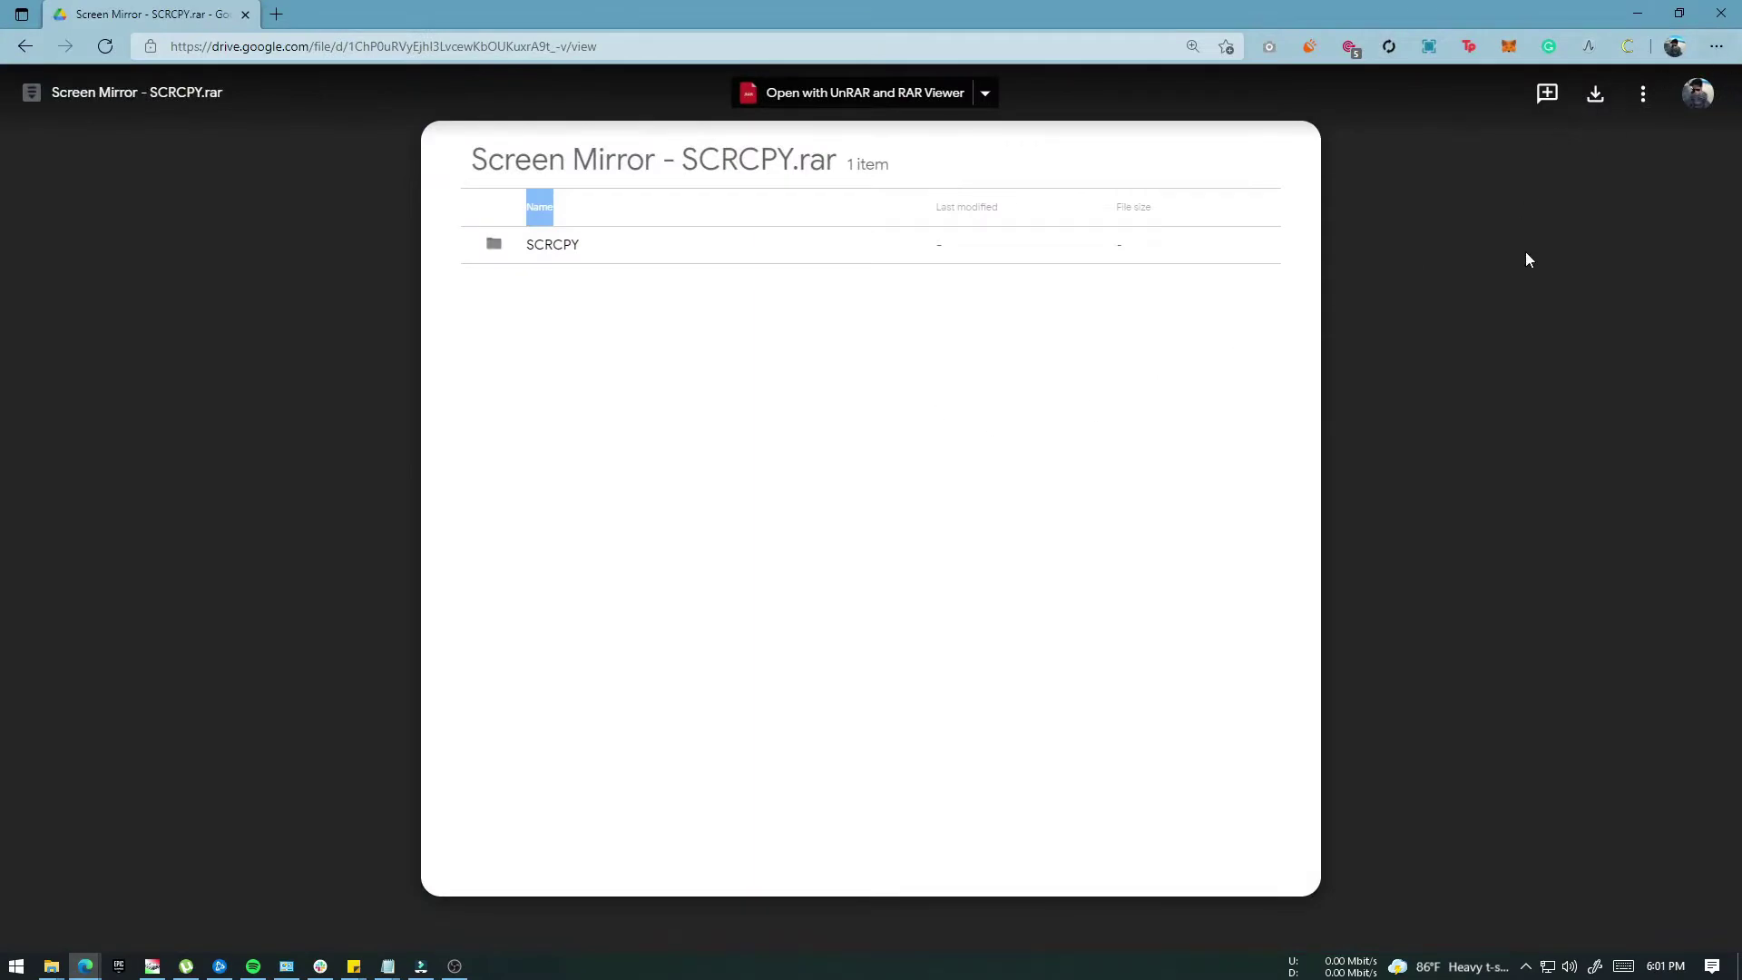
# - Minimize Chrome and return to the folder with the downloaded archive
pyautogui.click(1637, 12)
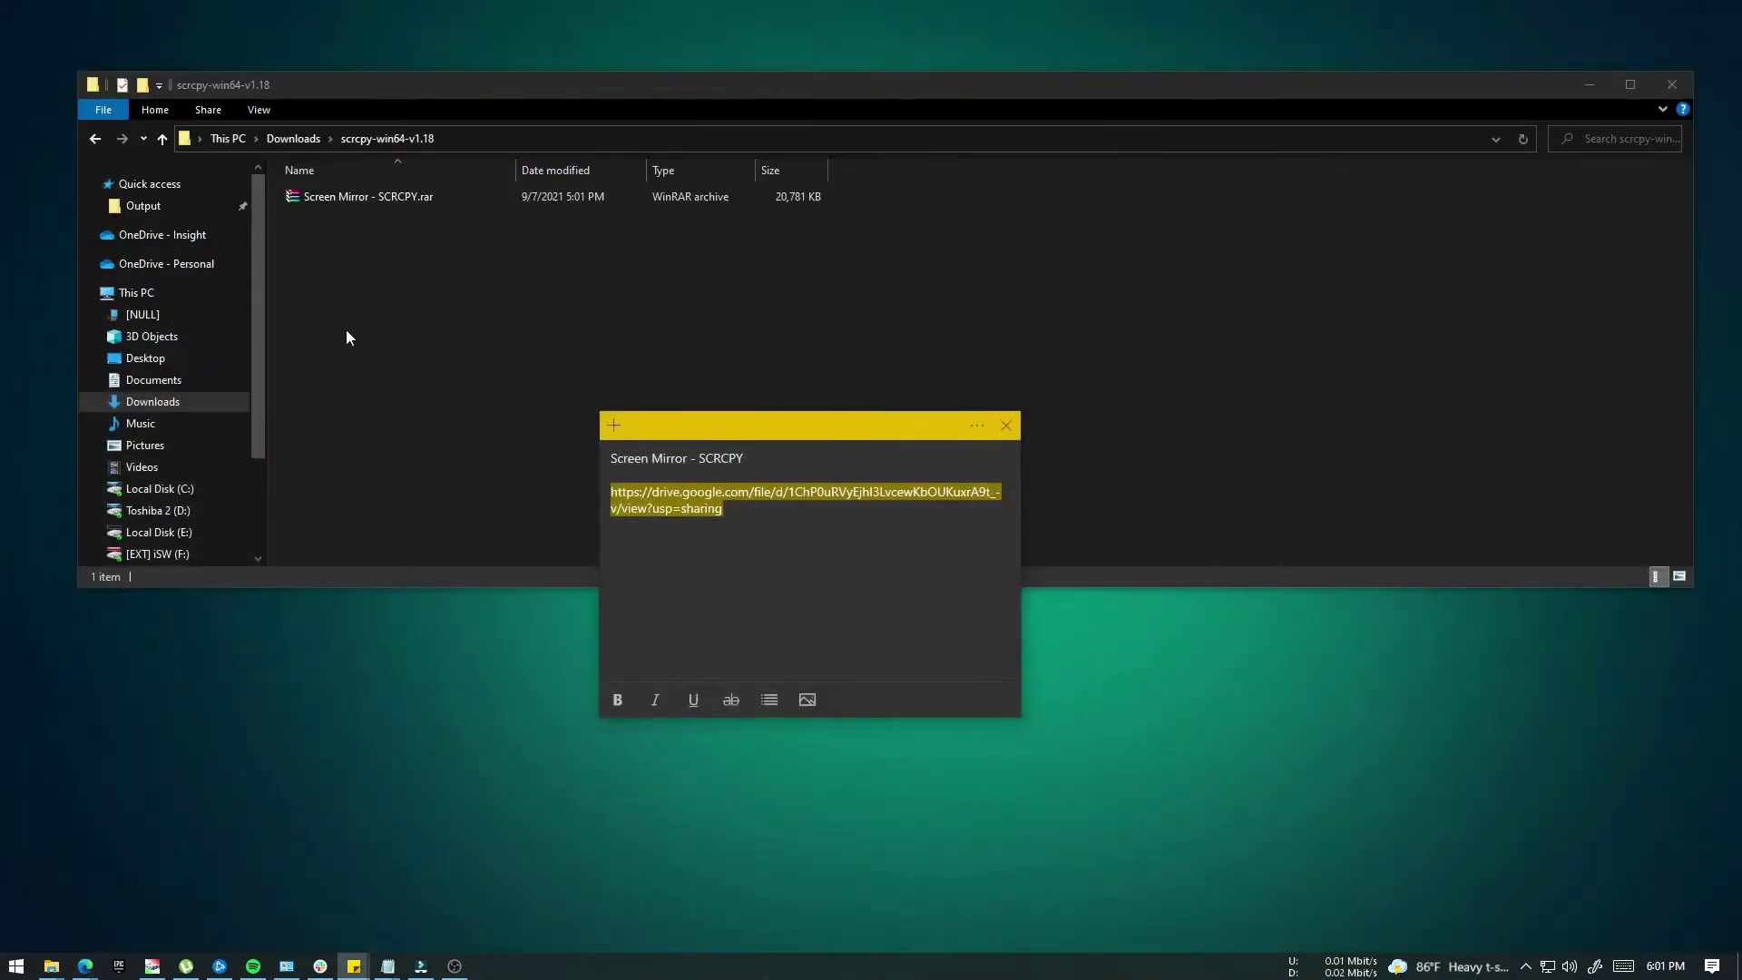
pyautogui.click(345, 332)
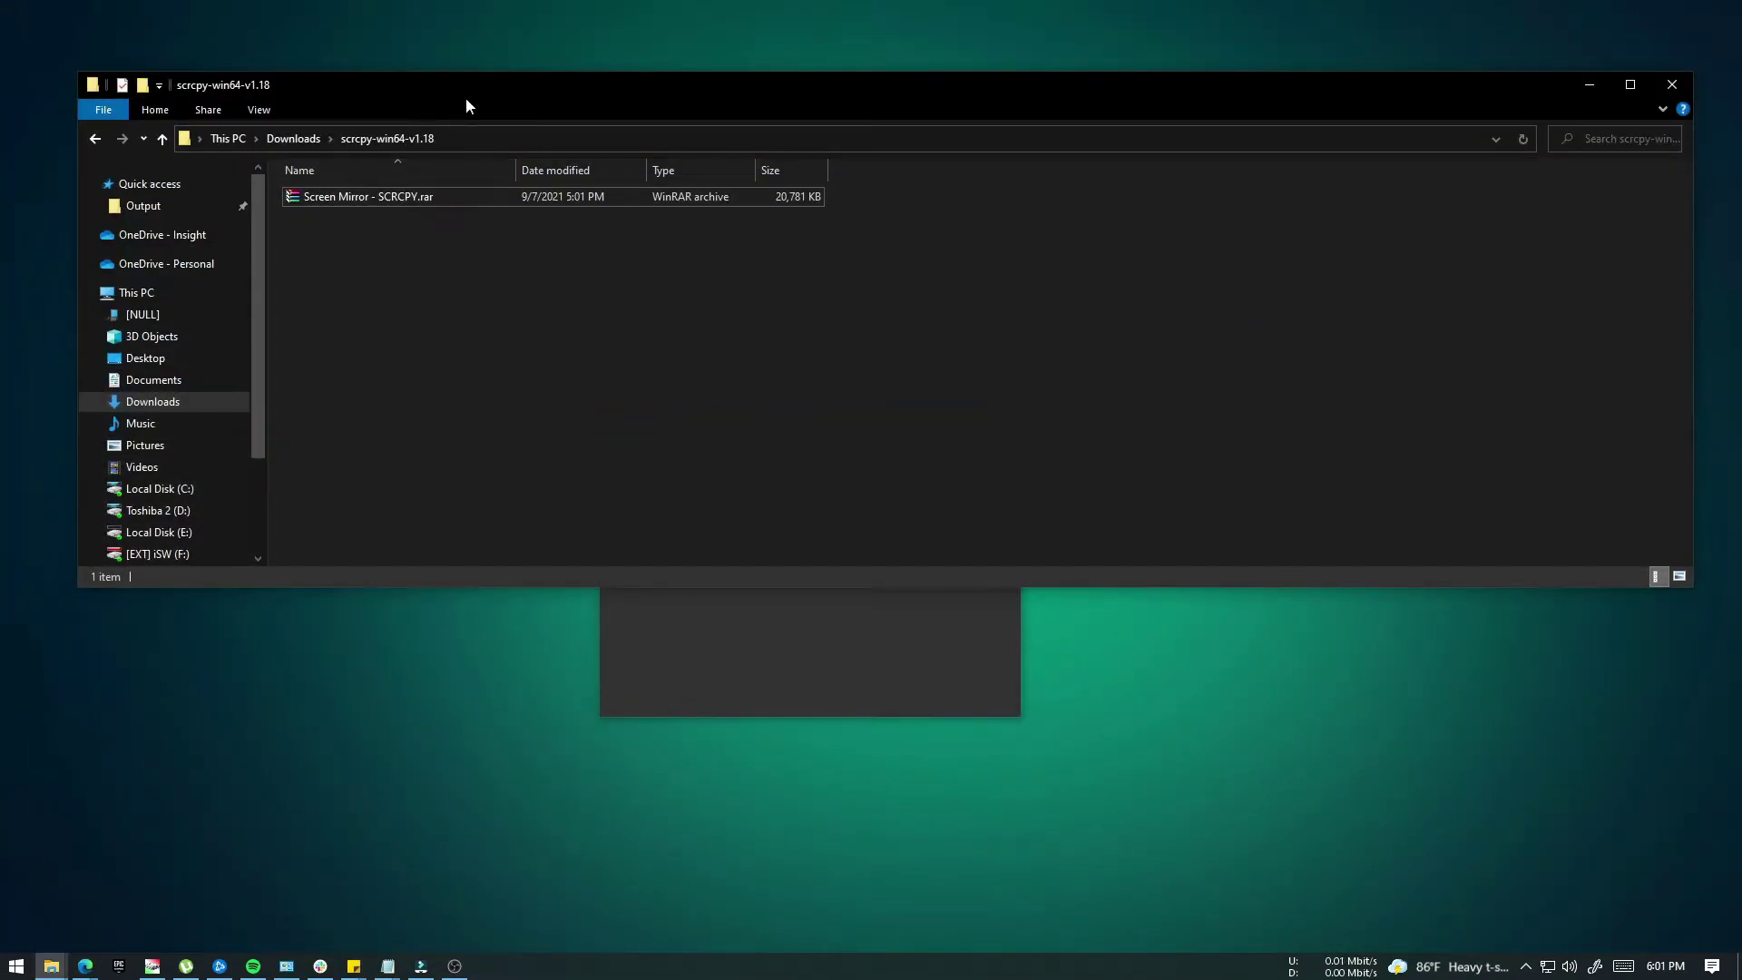
# - Extract Screen Mirror - SCRCPY.rar into its own Screen Mirror - SCRCPY folder
pyautogui.moveTo(466, 99); pyautogui.dragTo(572, 136)
pyautogui.click(493, 240)
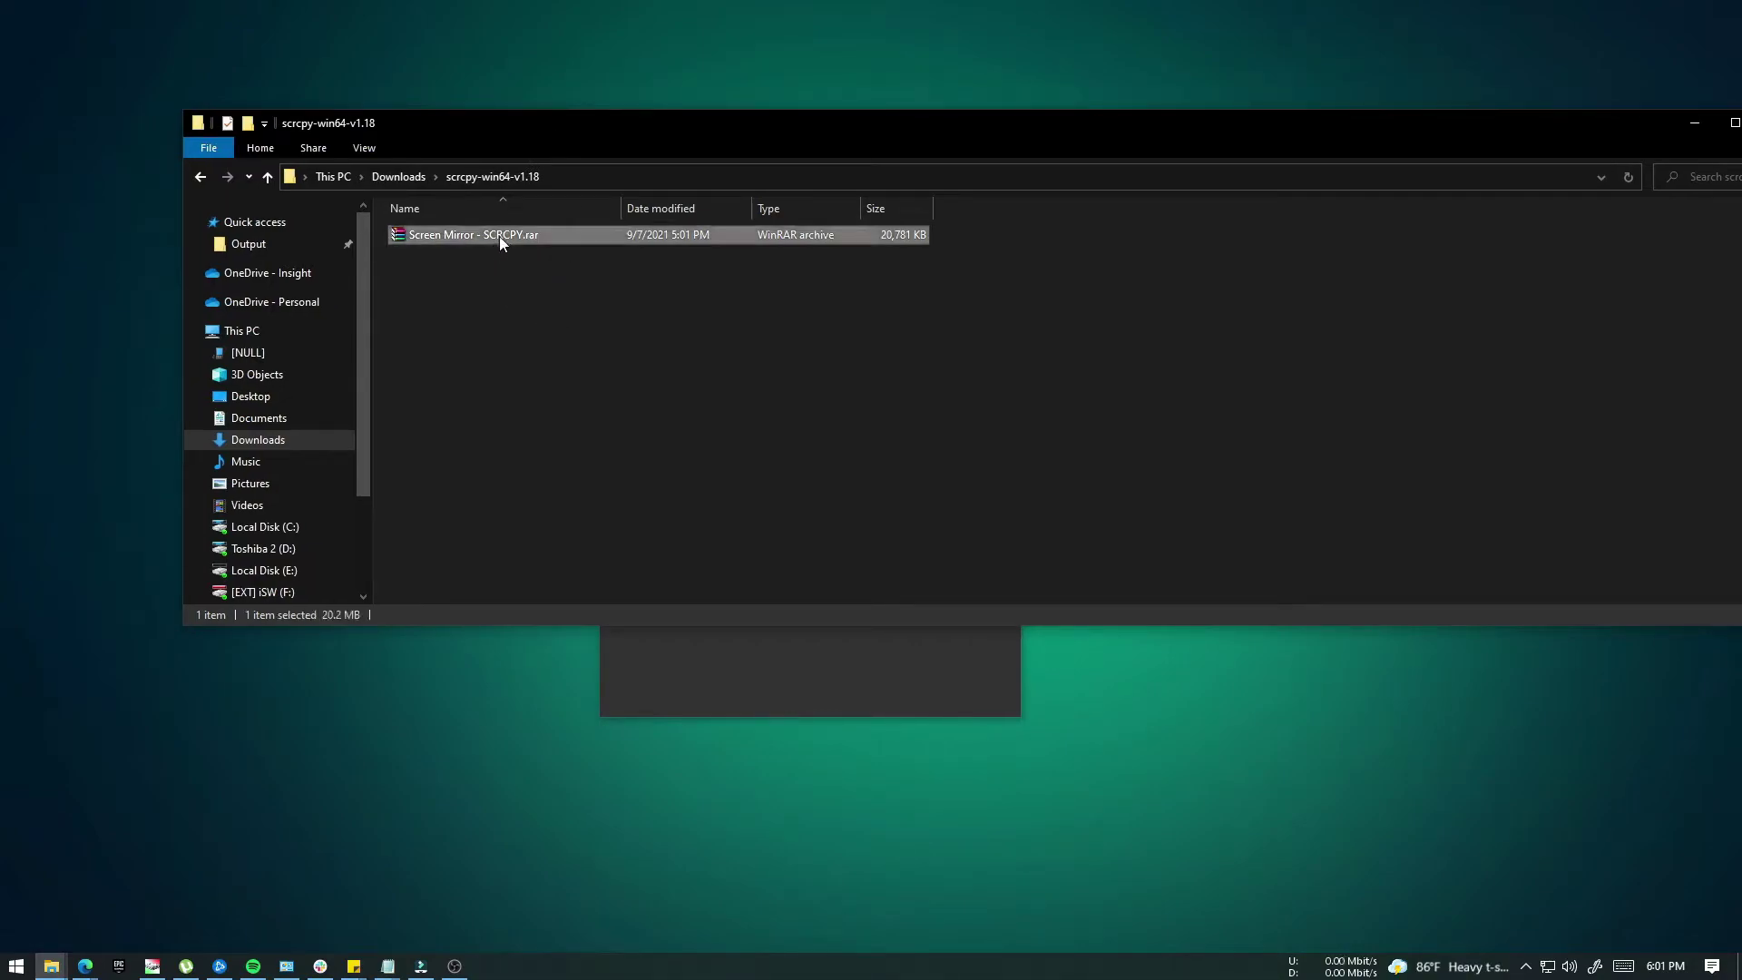
pyautogui.rightClick(500, 236)
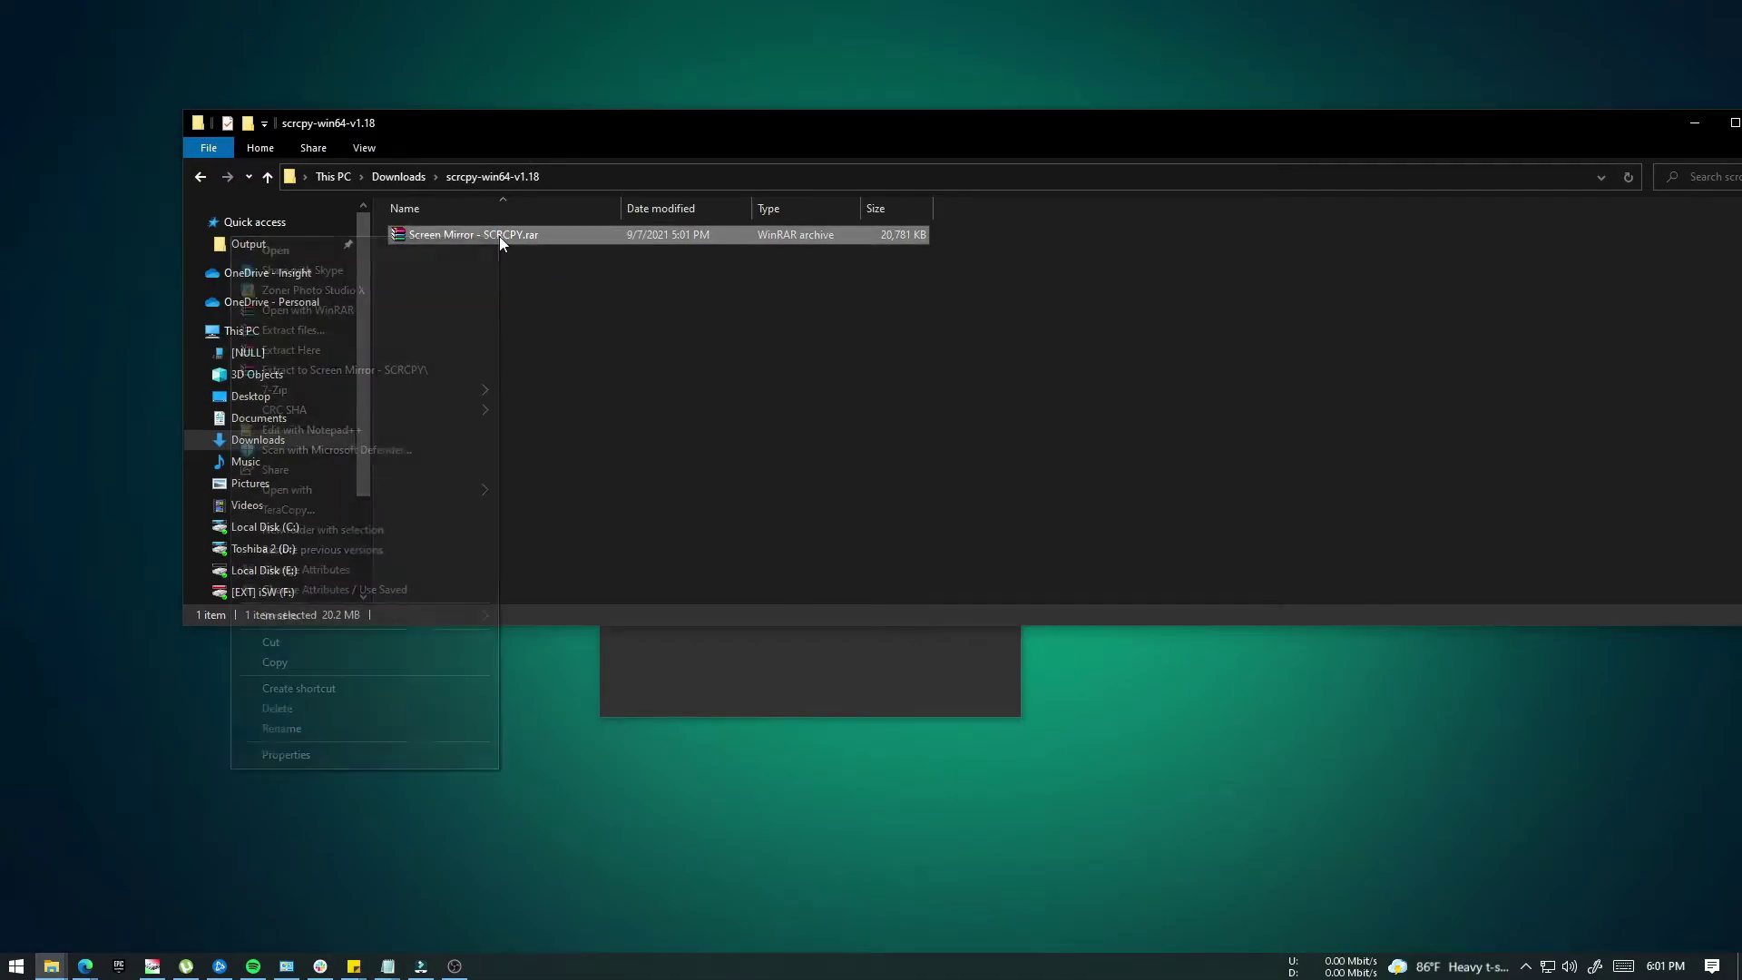
pyautogui.click(378, 368)
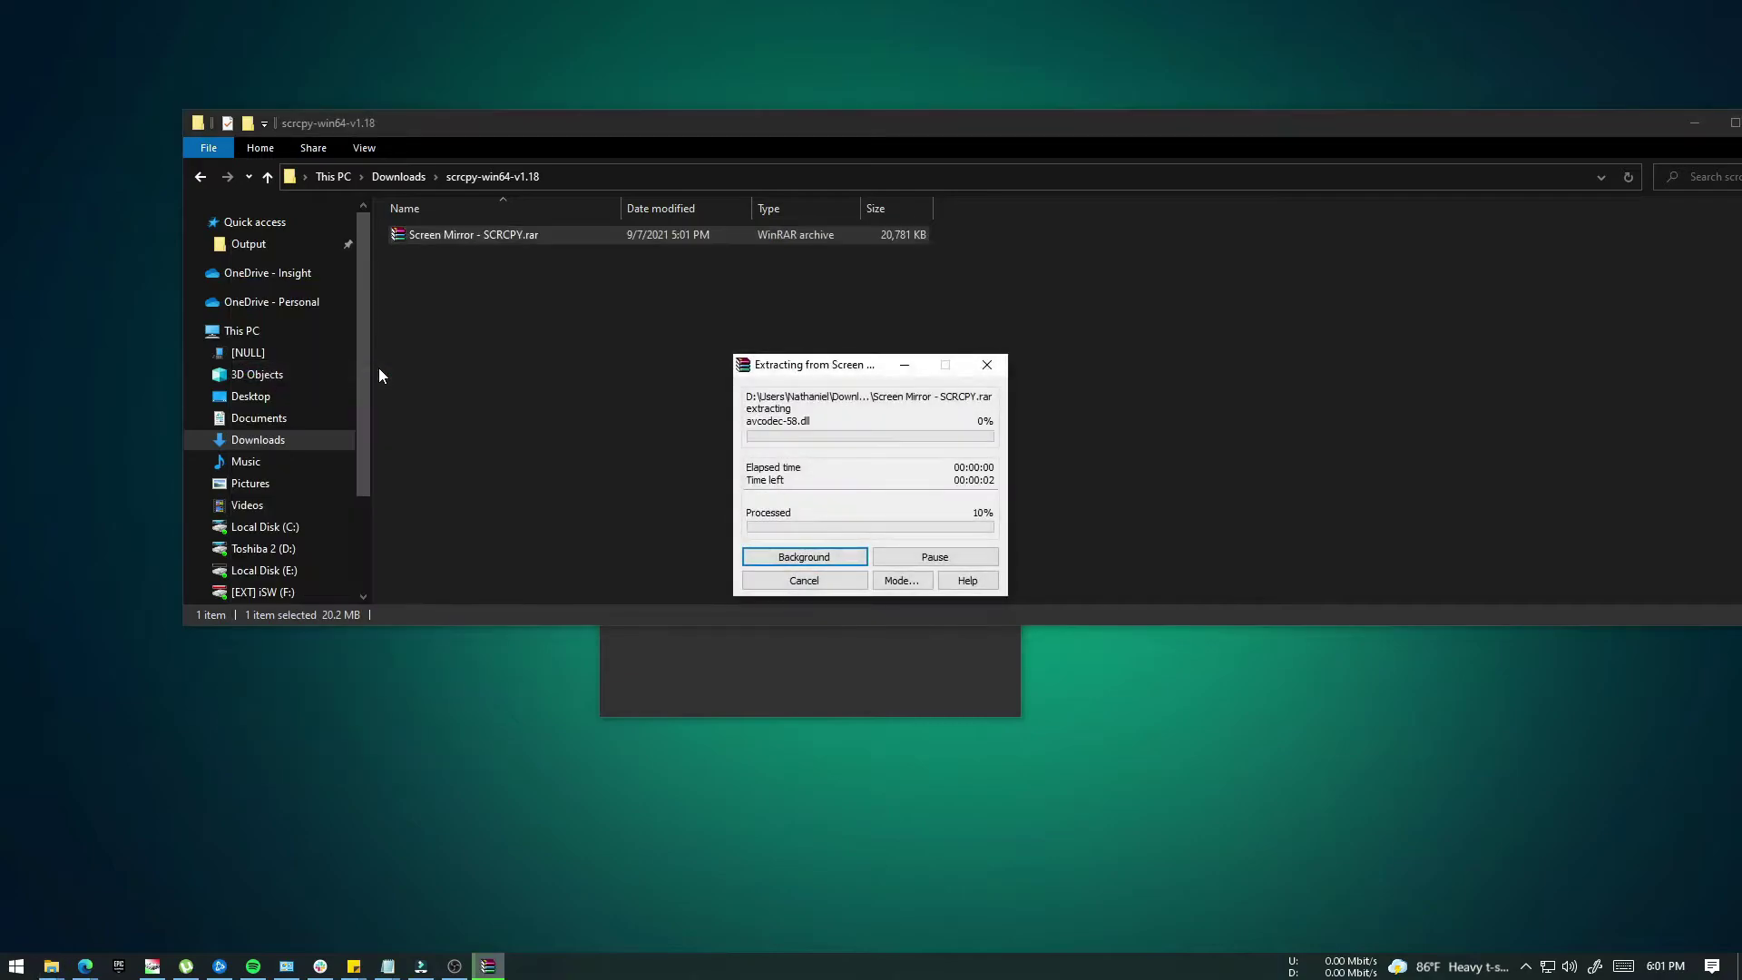
pyautogui.click(484, 310)
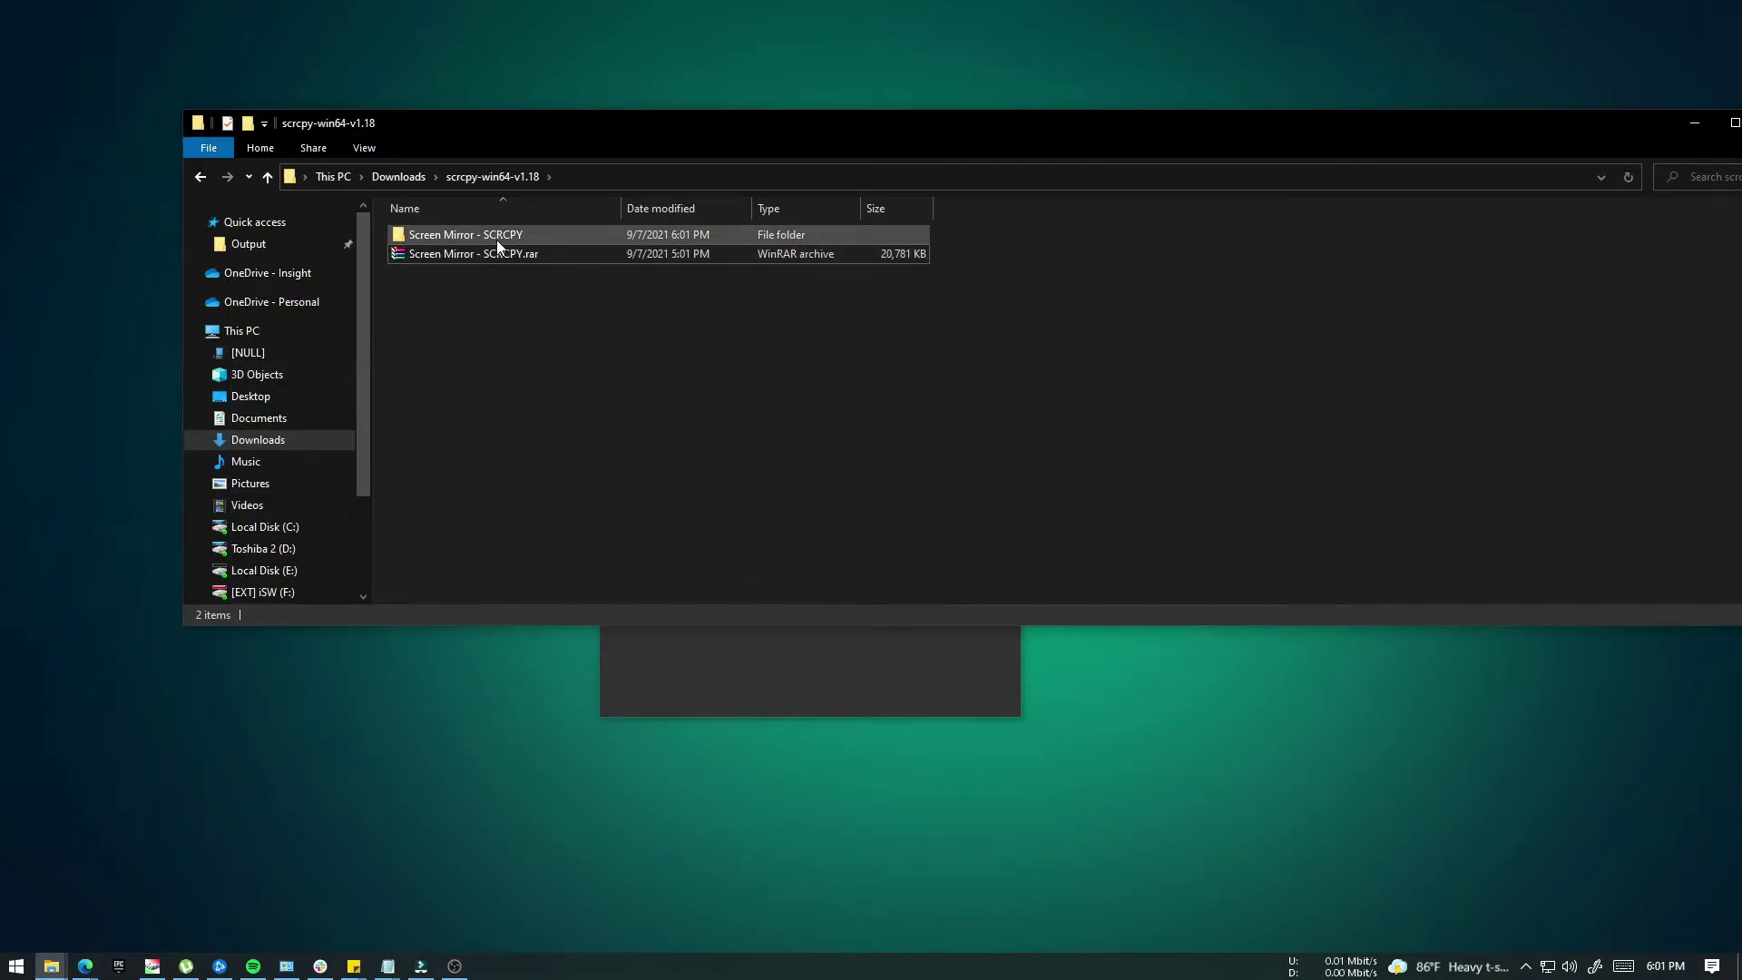
# - Open Screen Mirror - SCRCPY and its SCRCPY subfolder listing the 14 program files
pyautogui.doubleClick(497, 240)
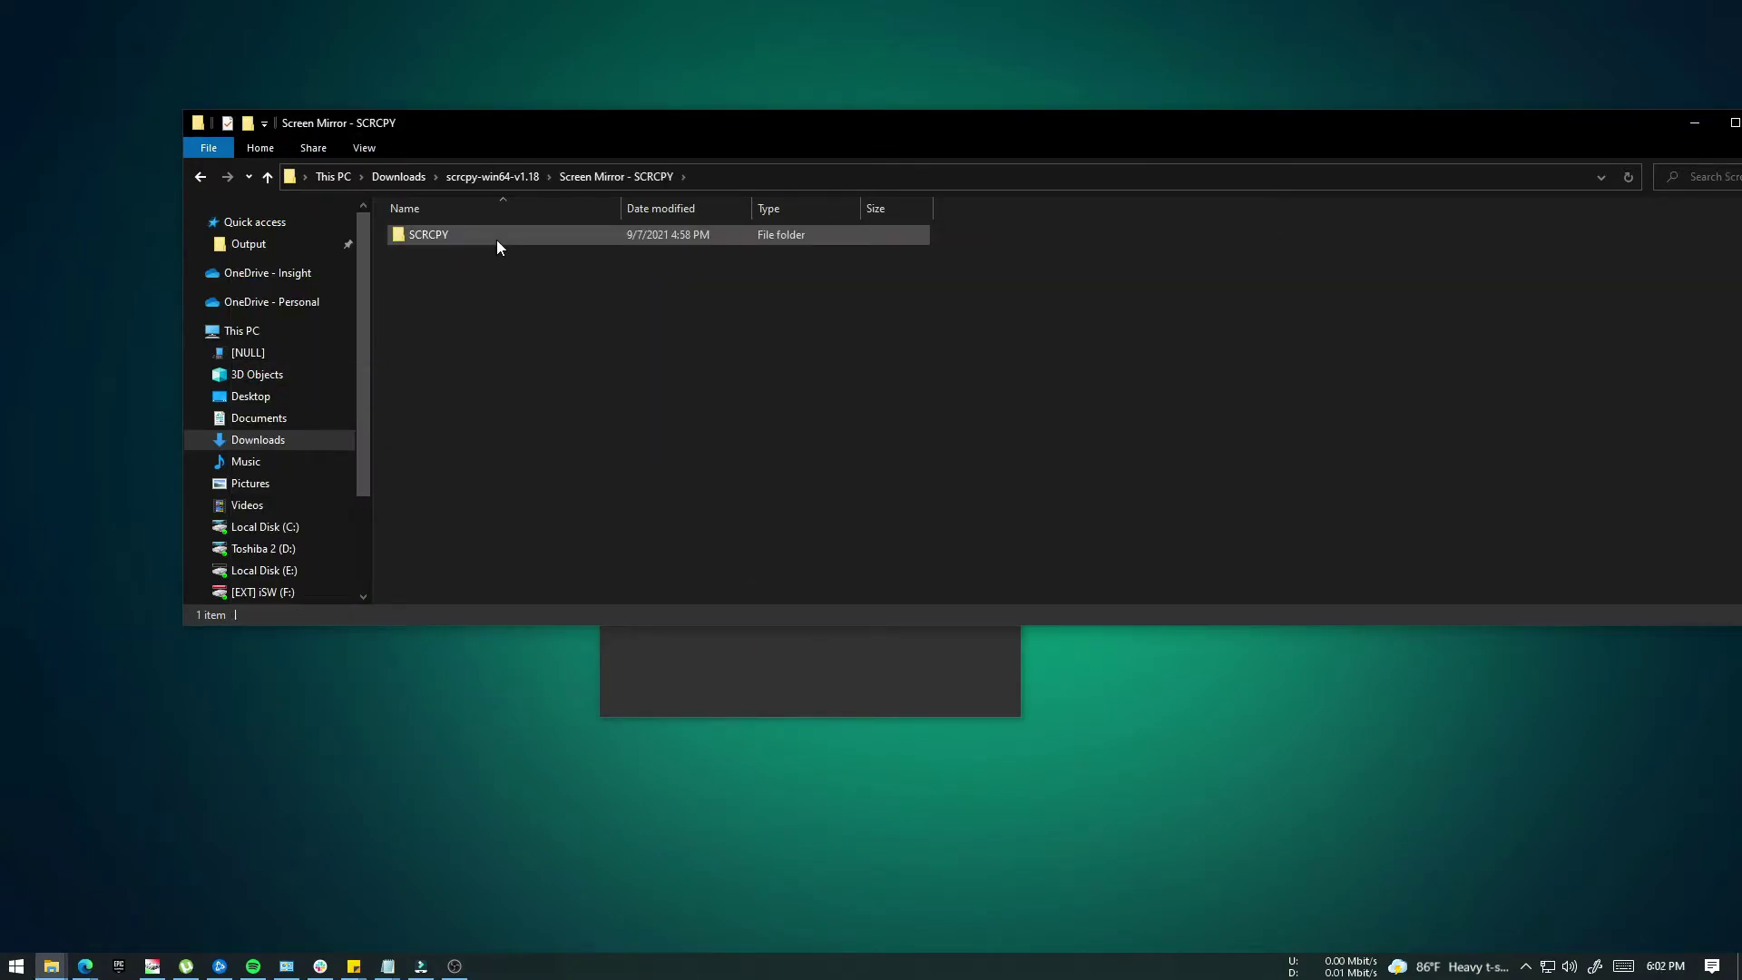
pyautogui.doubleClick(498, 239)
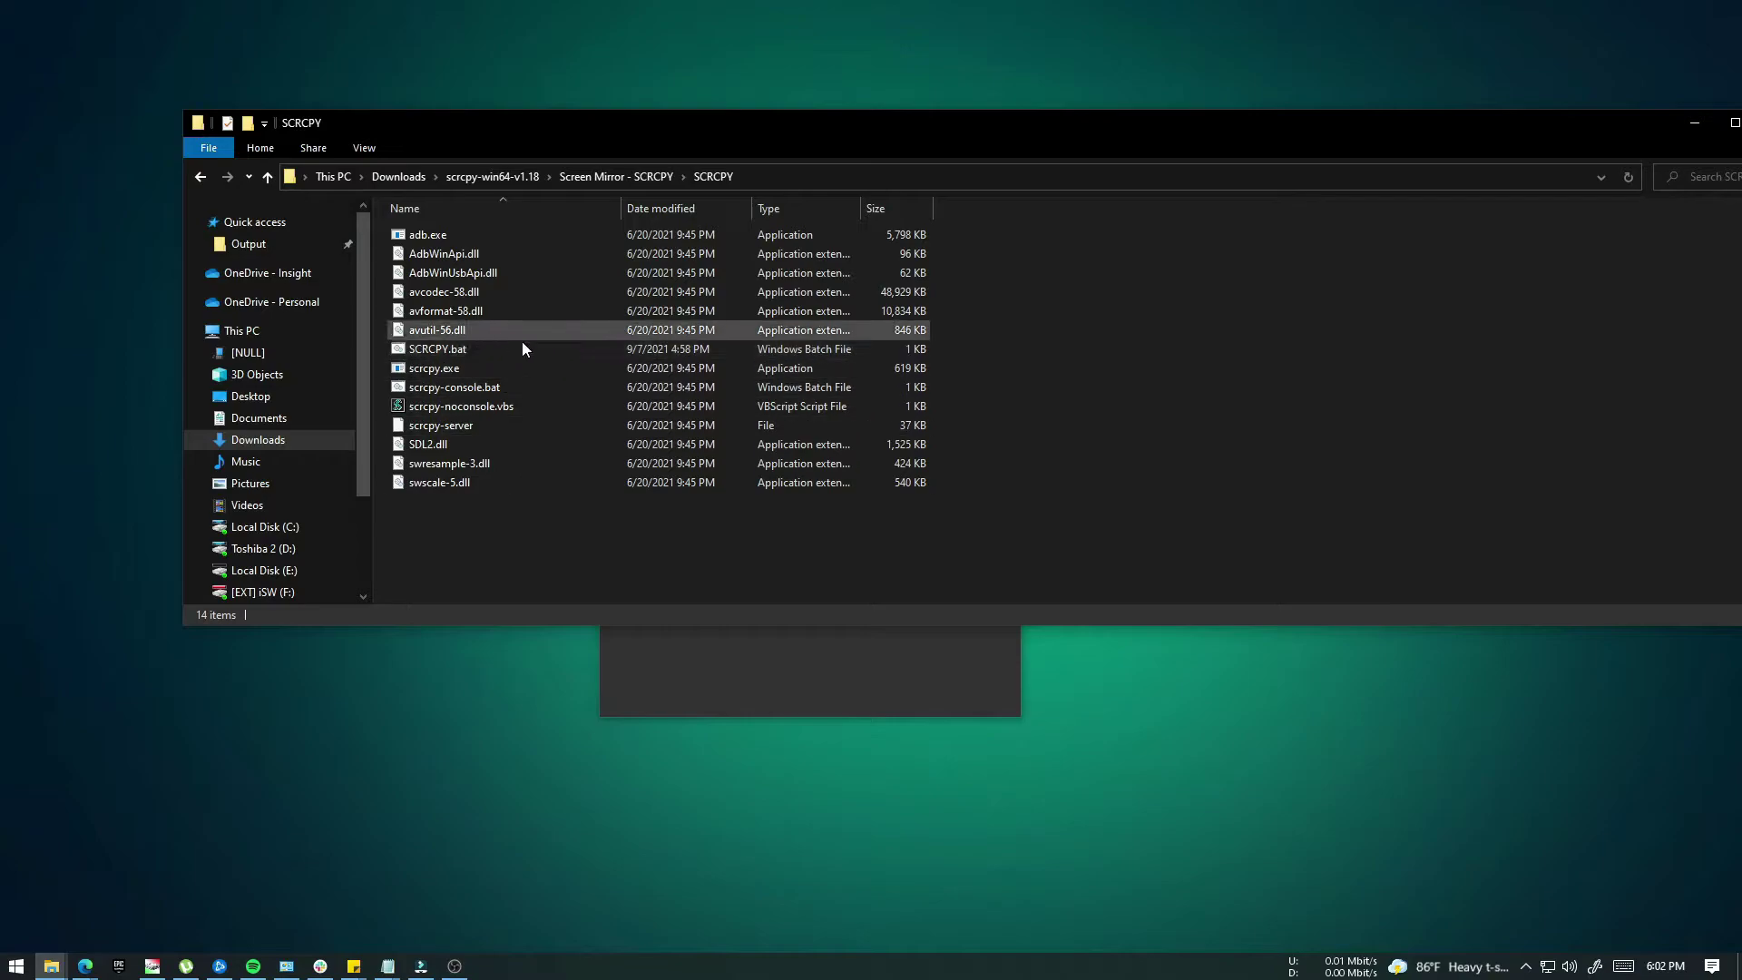
# - Run SCRCPY.bat so the phone's screen mirrors in a PC window
pyautogui.doubleClick(452, 349)
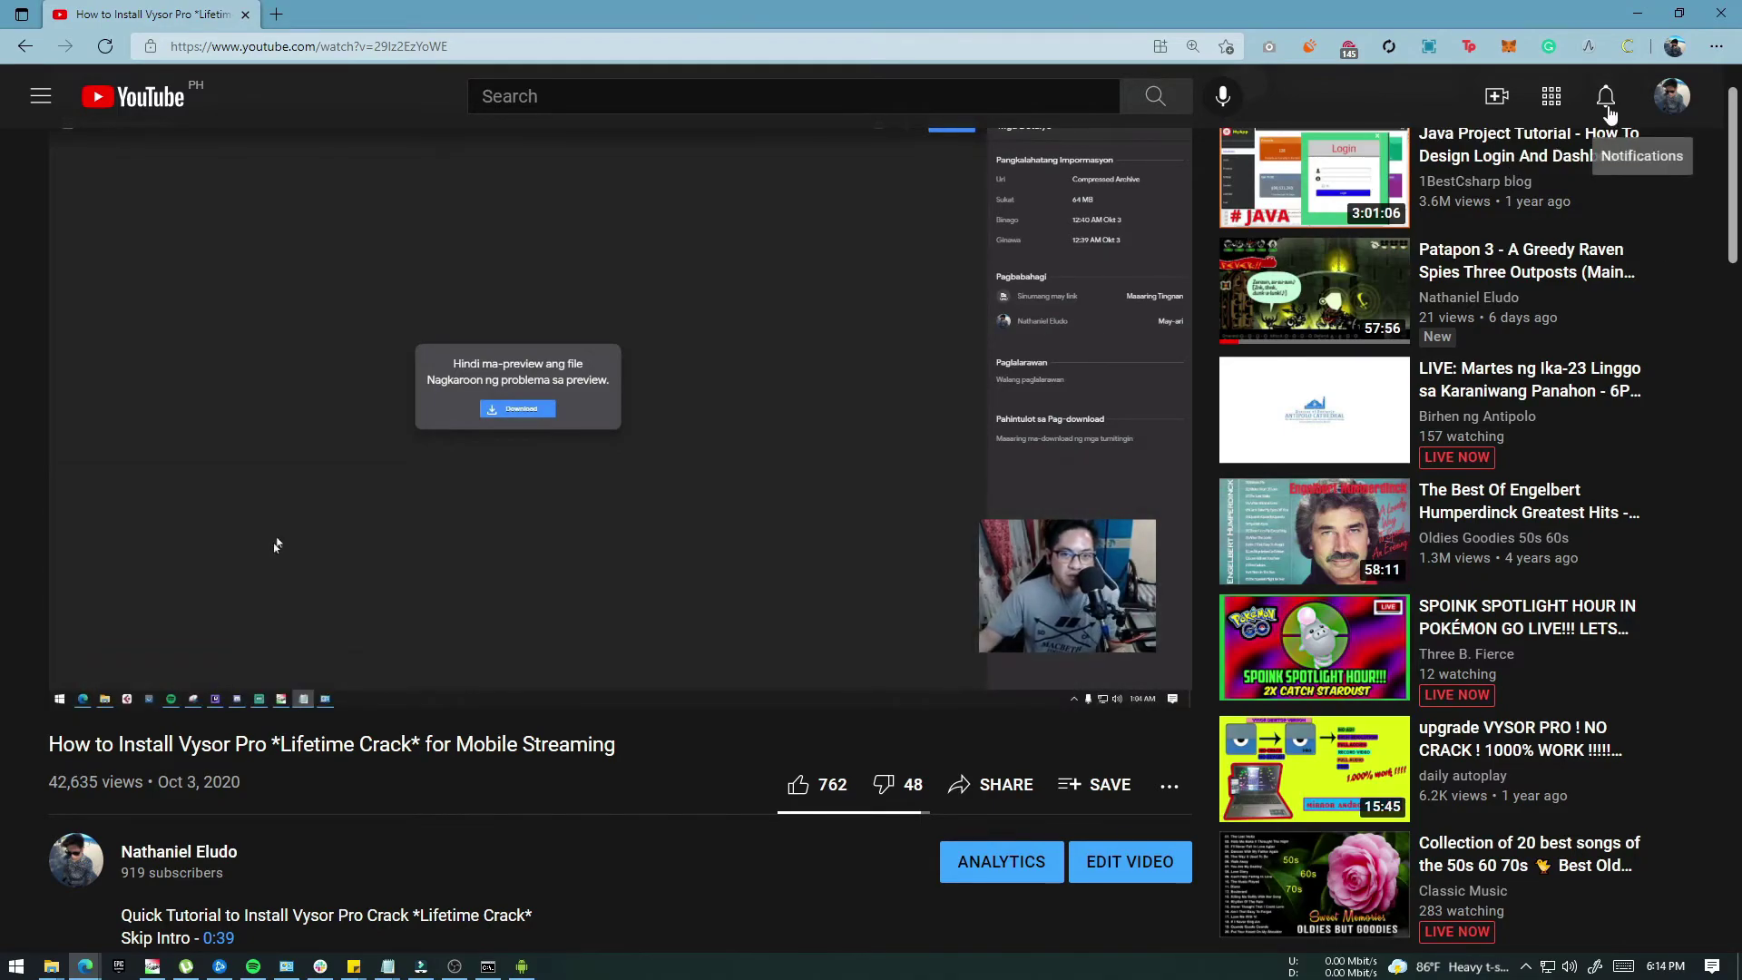
# - Show the recent channel notifications from the YouTube bell icon
pyautogui.click(1606, 96)
pyautogui.moveTo(1348, 229)
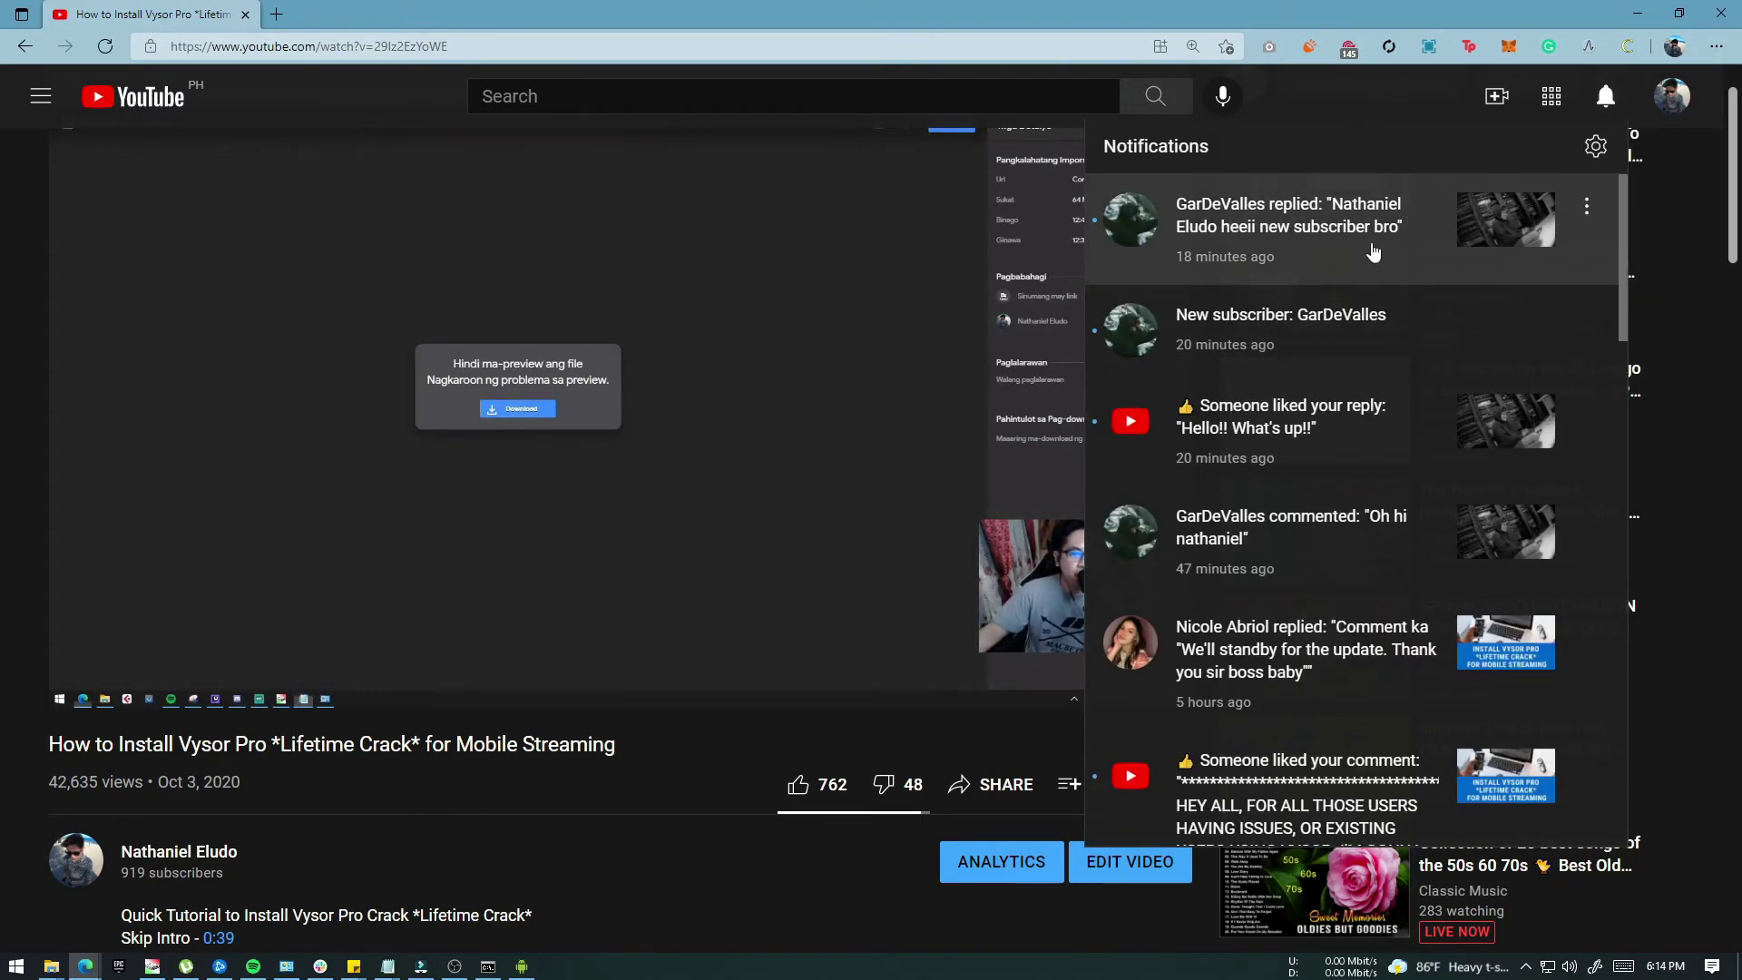